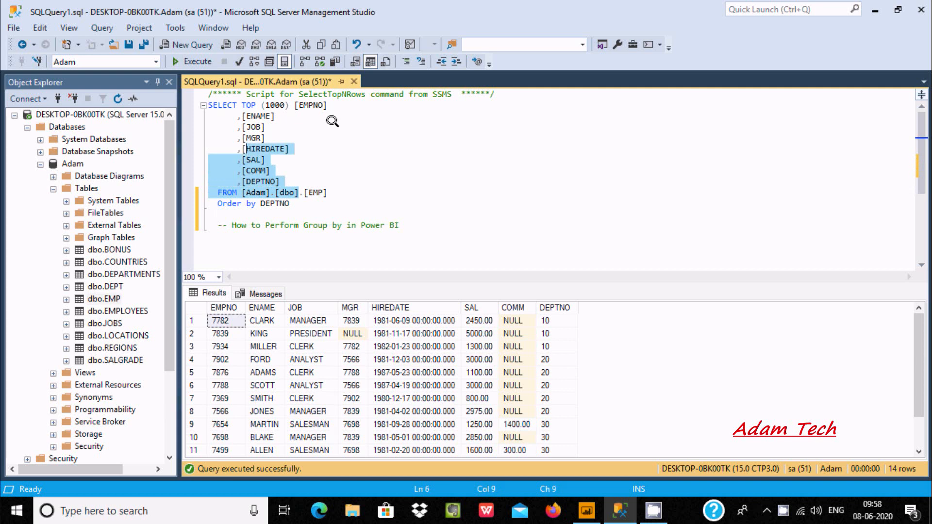
{"action": "left_click", "coordinate": [333, 124]}
{"action": "left_click", "coordinate": [197, 61]}
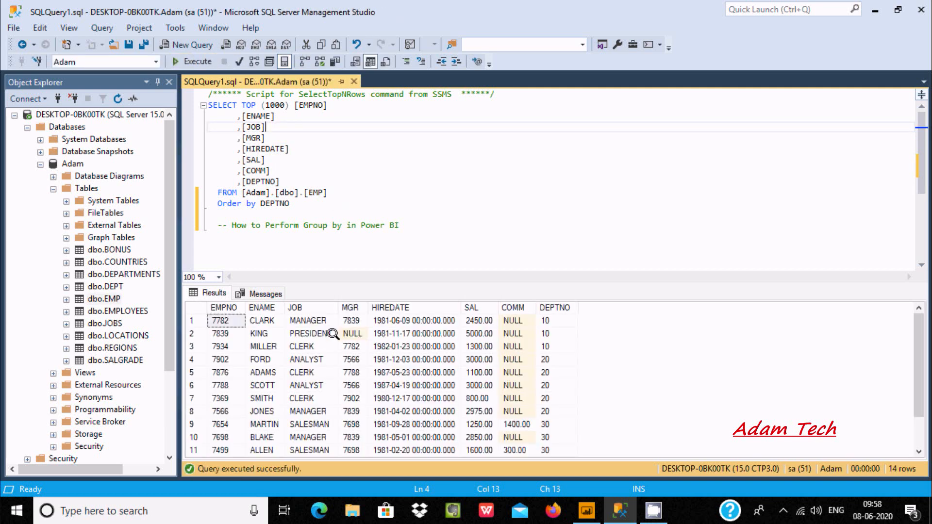
{"action": "left_click", "coordinate": [467, 215]}
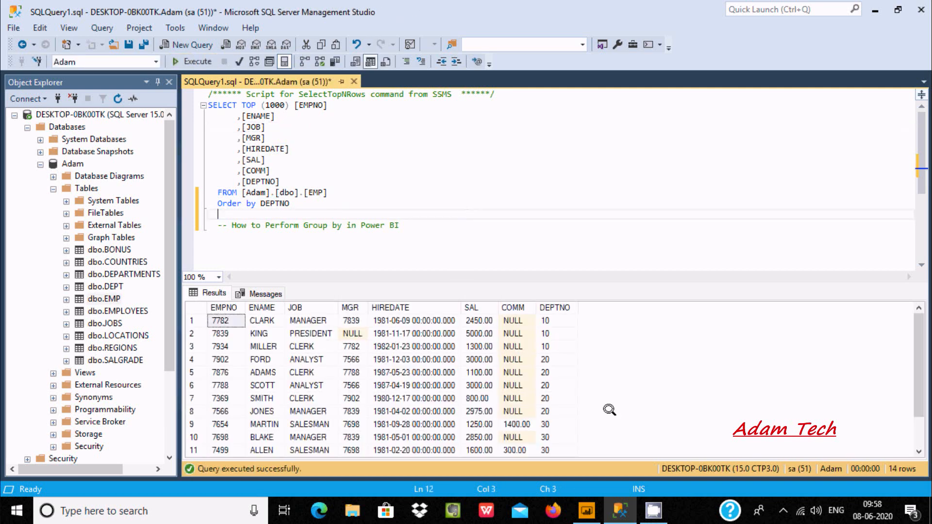
Switch to Power BI Desktop and open the Power Query Editor
{"action": "left_click", "coordinate": [585, 504]}
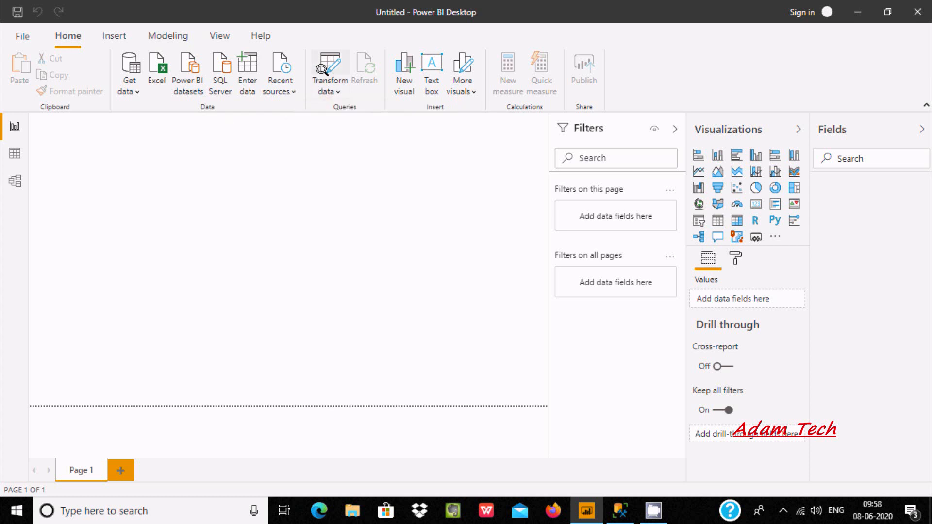
{"action": "left_click", "coordinate": [327, 77]}
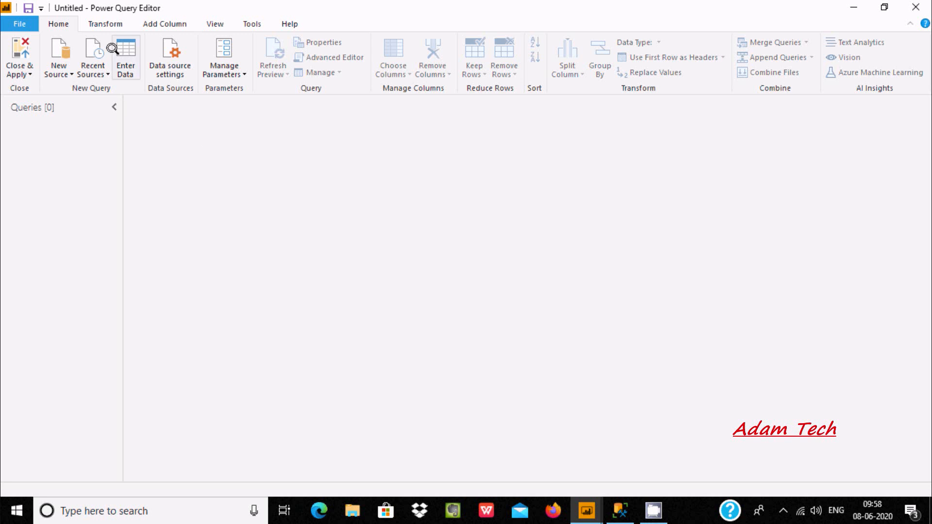
Connect a new SQL Server source to the Adam database on server localhost
{"action": "left_click", "coordinate": [62, 69]}
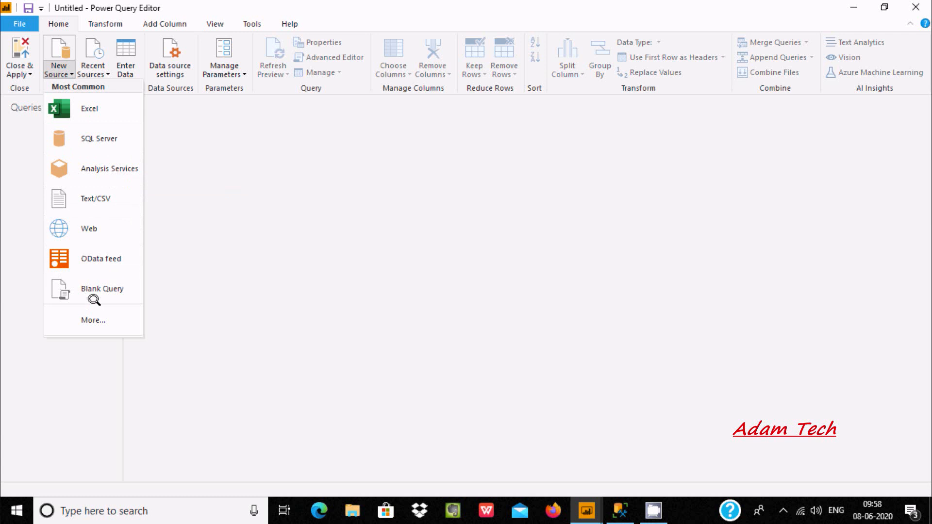
{"action": "left_click", "coordinate": [100, 138]}
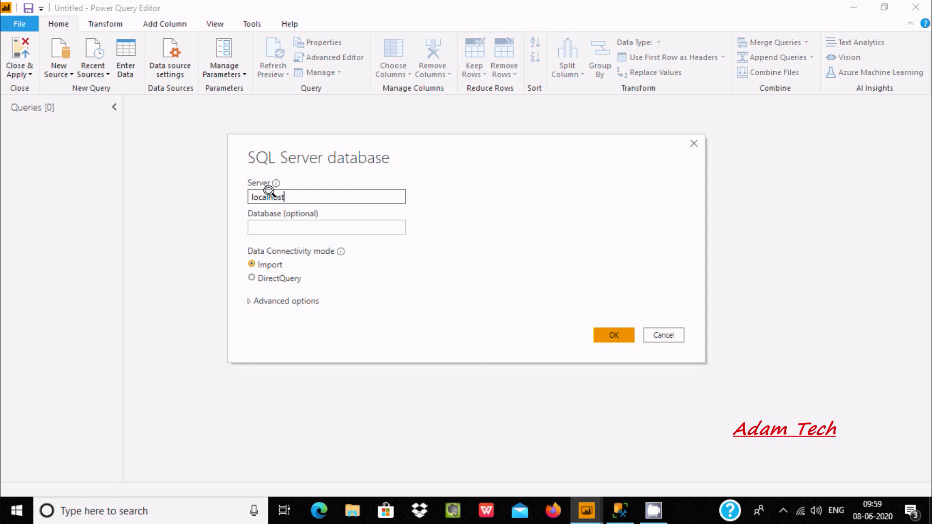
{"action": "left_click", "coordinate": [276, 224]}
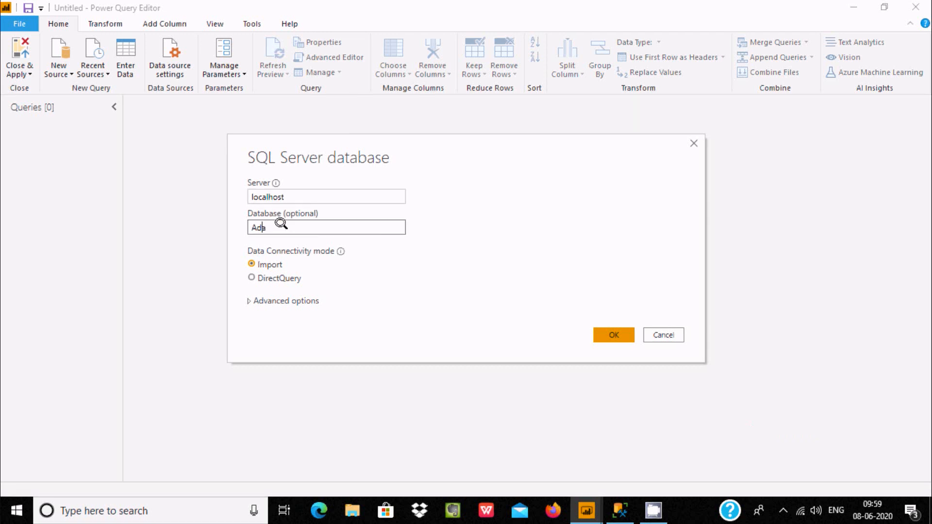
{"action": "type", "text": "Adam"}
{"action": "left_click", "coordinate": [620, 510]}
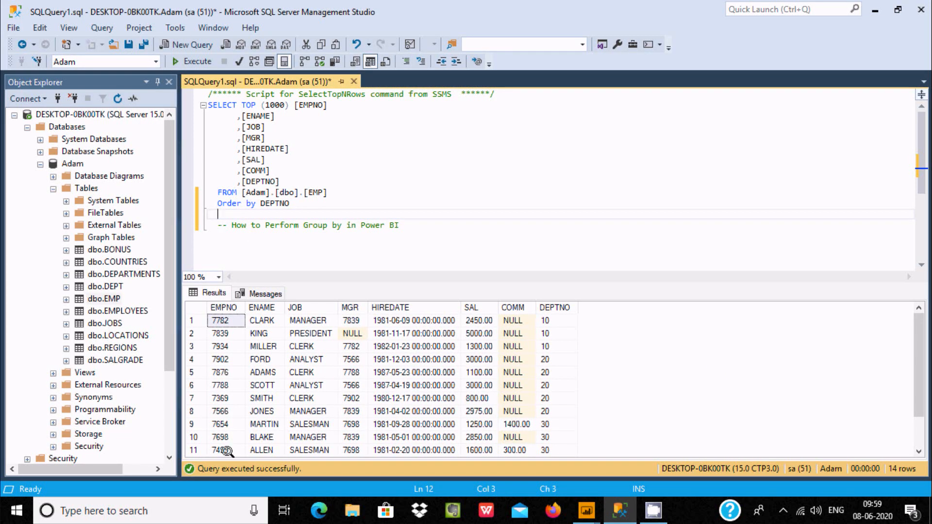
{"action": "left_click", "coordinate": [587, 511]}
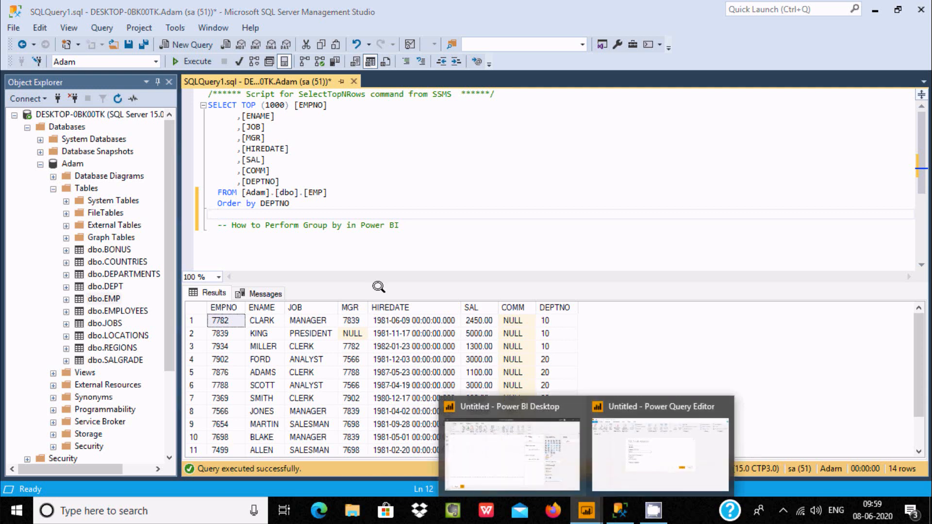
{"action": "left_click", "coordinate": [631, 440]}
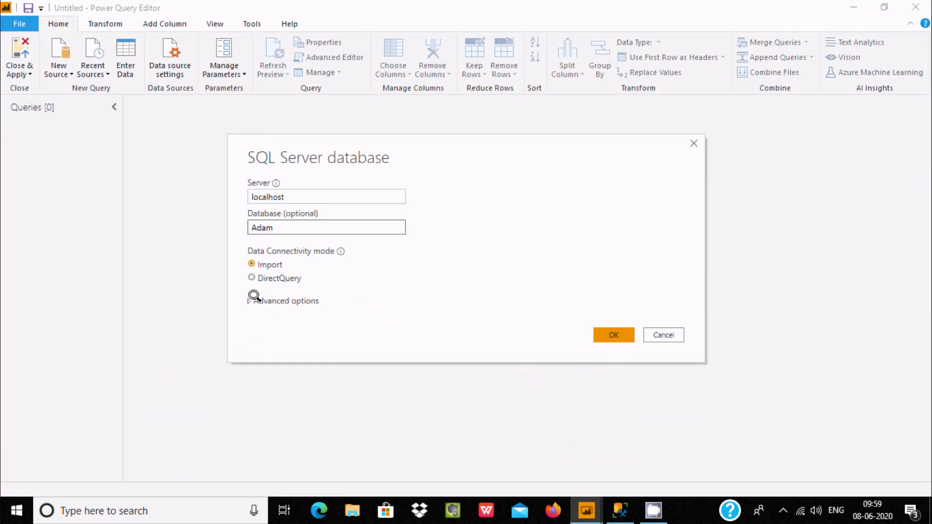
{"action": "left_click", "coordinate": [605, 334]}
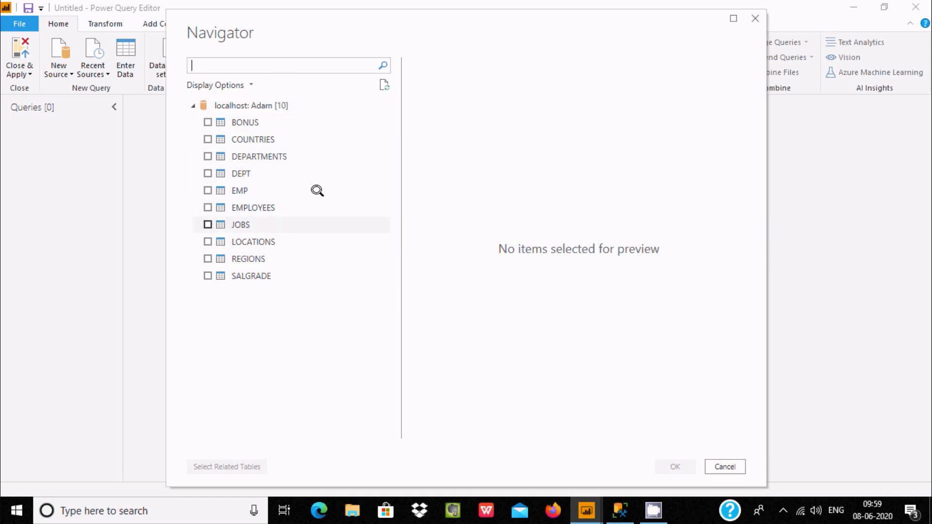
Select the EMP table from the Adam database and load it as a query
{"action": "left_click", "coordinate": [620, 510]}
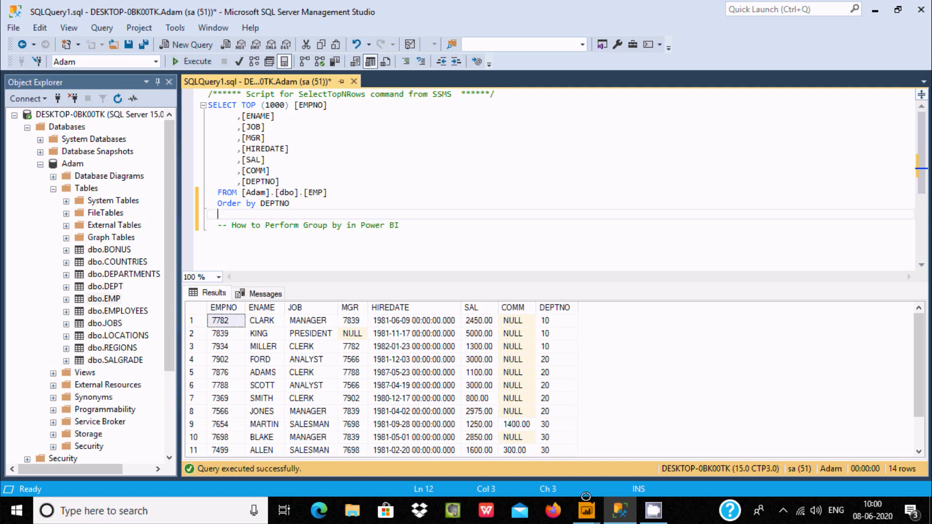
{"action": "left_click", "coordinate": [618, 509]}
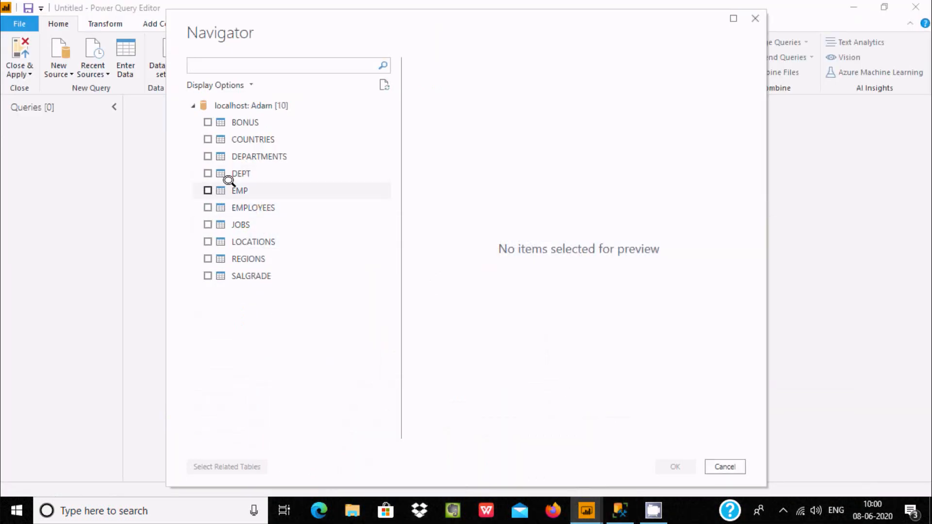
{"action": "left_click", "coordinate": [207, 190]}
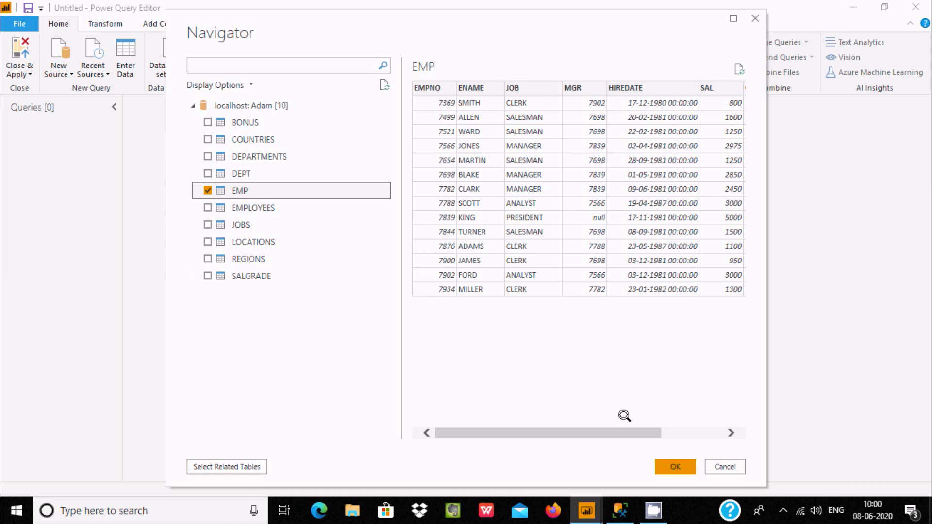
{"action": "left_click", "coordinate": [676, 465]}
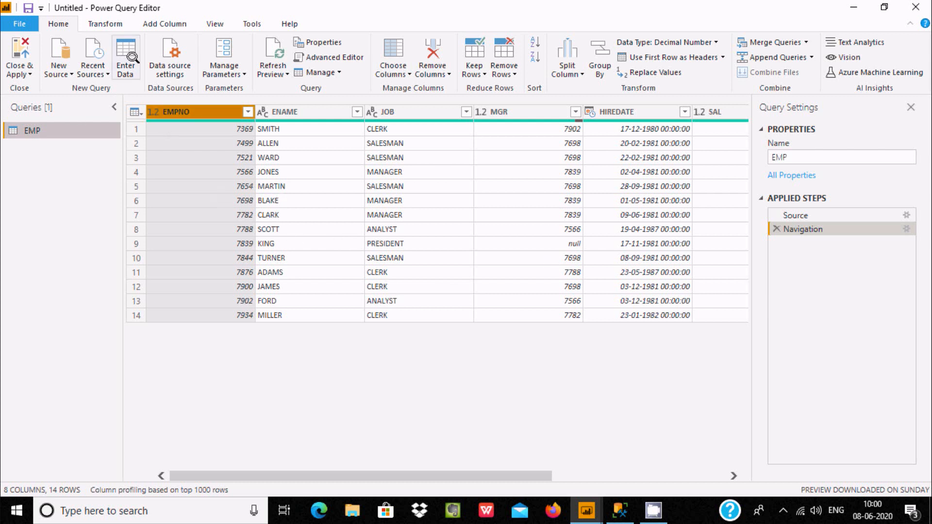
Open the Group By settings for the EMP query and move the dialog aside
{"action": "left_click", "coordinate": [105, 24]}
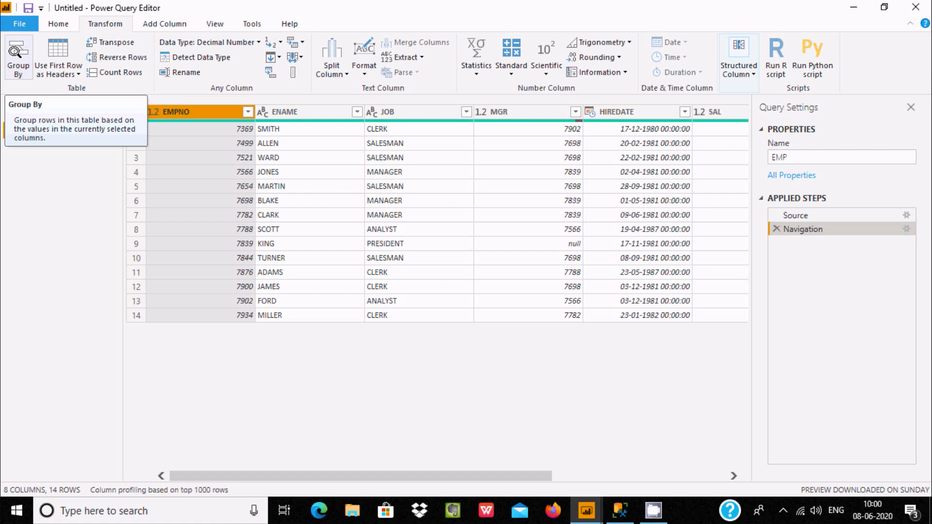
{"action": "left_click", "coordinate": [16, 58]}
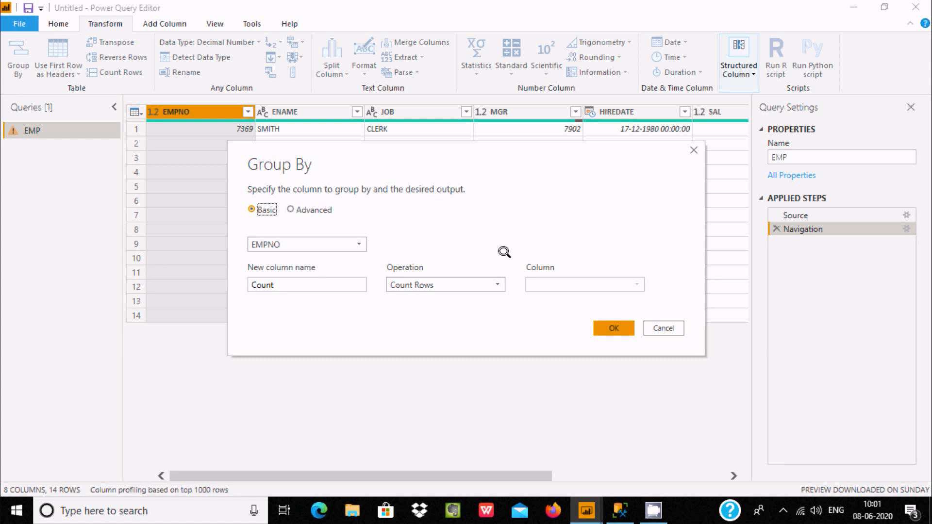
{"action": "left_click_drag", "start_coordinate": [416, 150], "coordinate": [295, 157]}
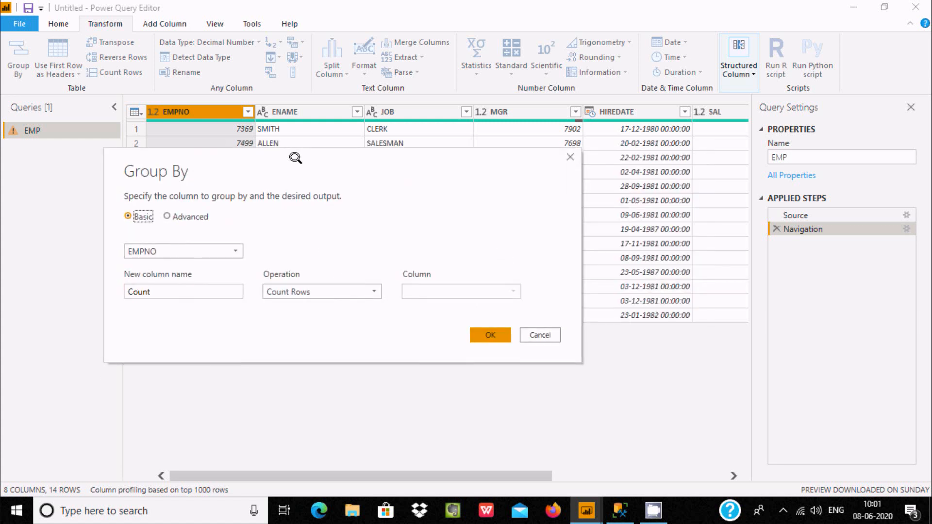
Switch to SQL Server Management Studio and review how the DEPTNO values repeat across the EMP query results
{"action": "left_click", "coordinate": [620, 511]}
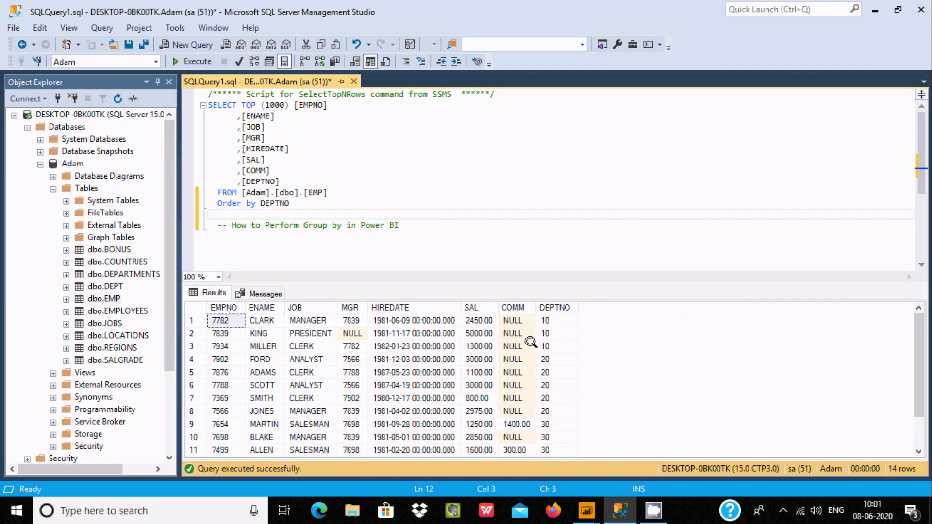
{"action": "left_click", "coordinate": [546, 360]}
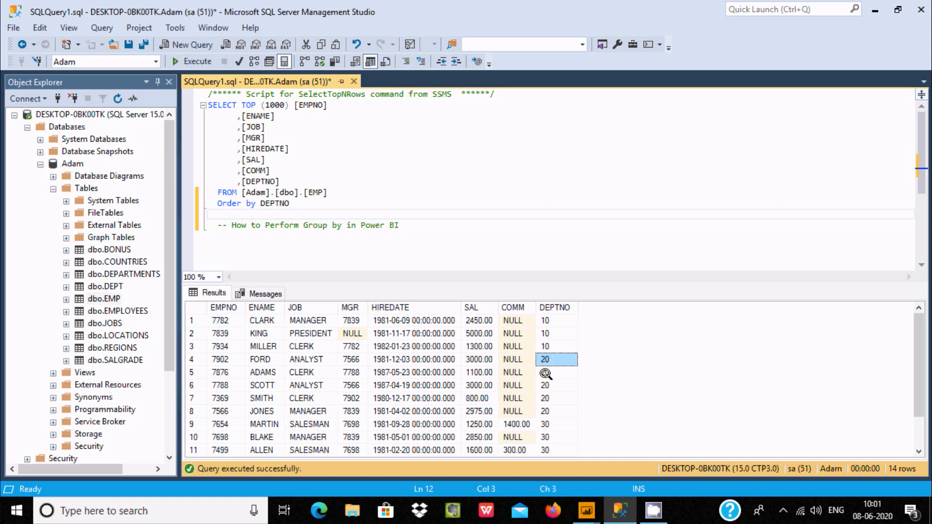
{"action": "left_click", "coordinate": [543, 411]}
{"action": "left_click", "coordinate": [545, 424]}
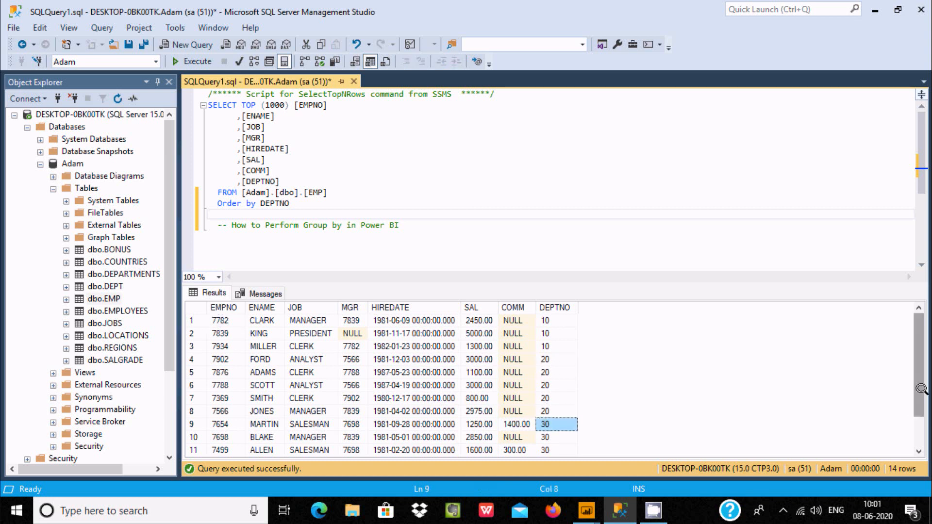
{"action": "scroll", "coordinate": [915, 370], "scroll_direction": "down", "scroll_amount": 1}
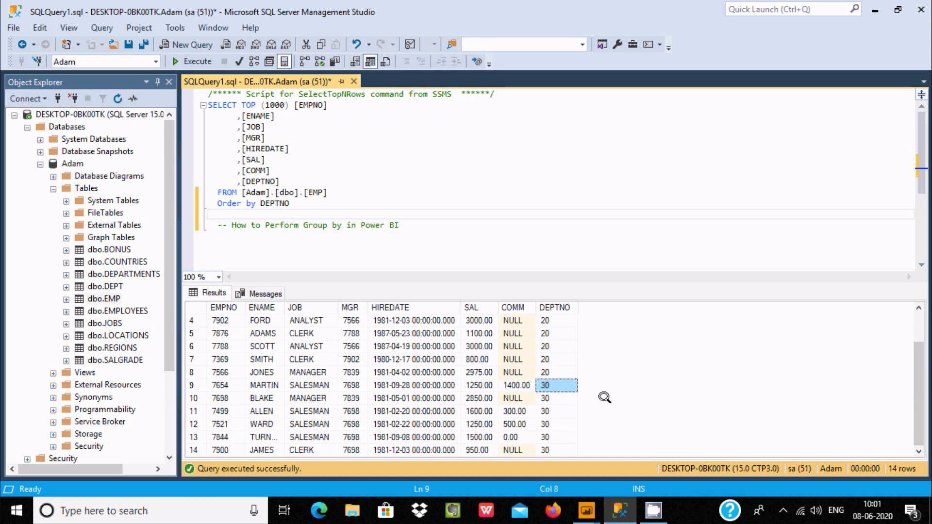
Return to the Power Query Editor and group EMP by DEPTNO, using Count Rows for the new column Count
{"action": "mouse_move", "coordinate": [581, 513]}
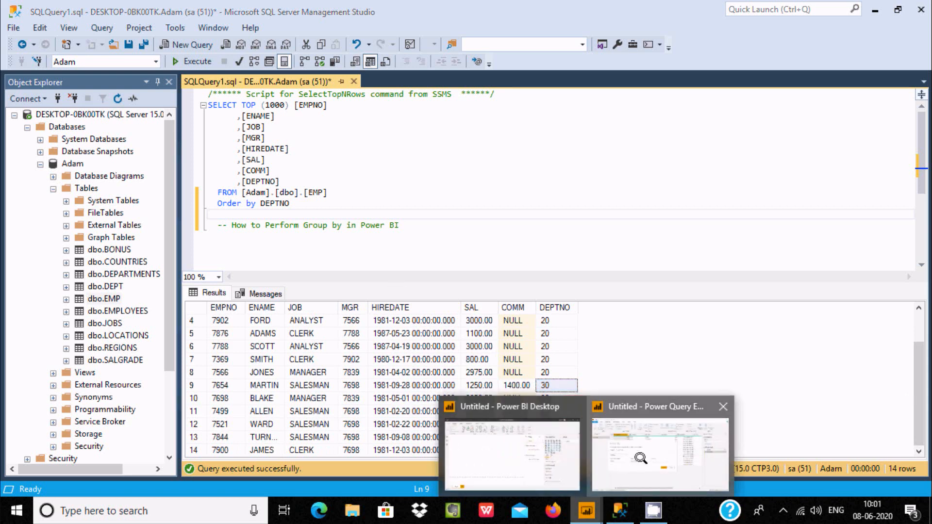
{"action": "left_click", "coordinate": [641, 458]}
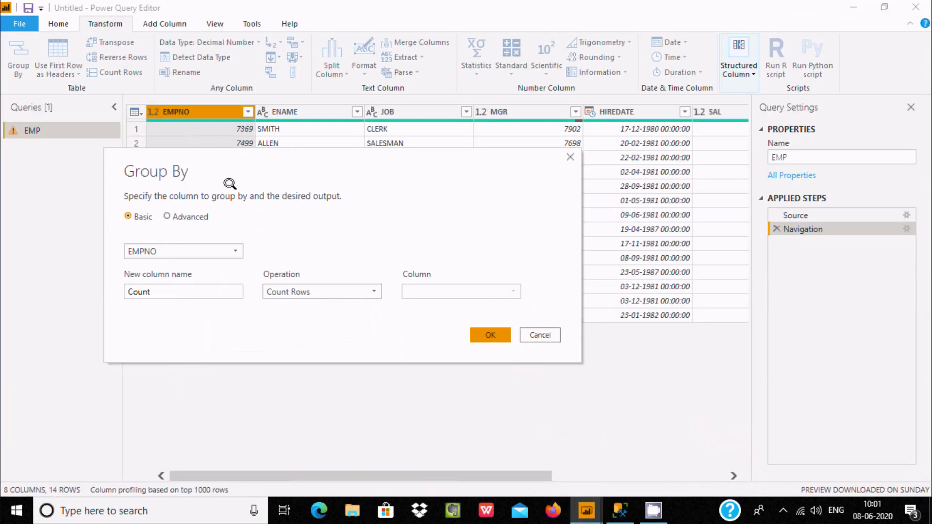
{"action": "left_click", "coordinate": [198, 248]}
{"action": "left_click", "coordinate": [164, 358]}
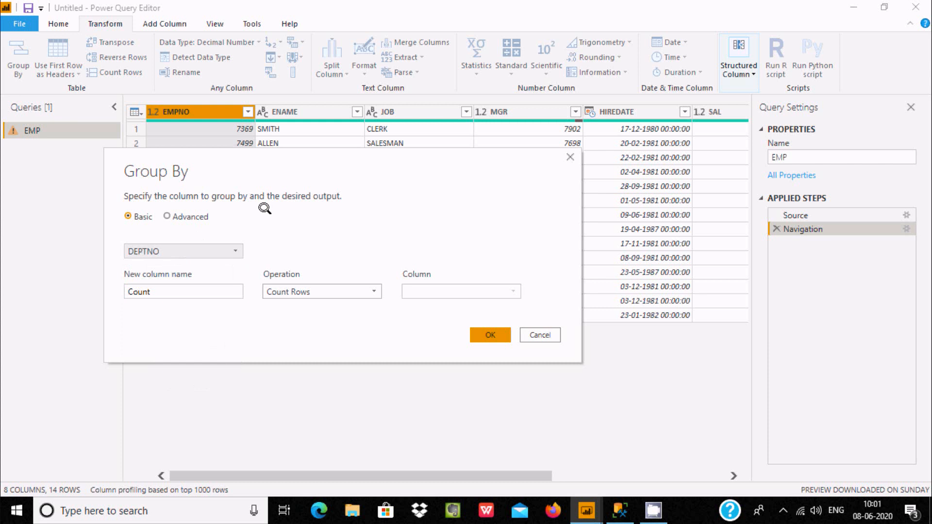
{"action": "left_click", "coordinate": [153, 290]}
{"action": "left_click", "coordinate": [374, 290]}
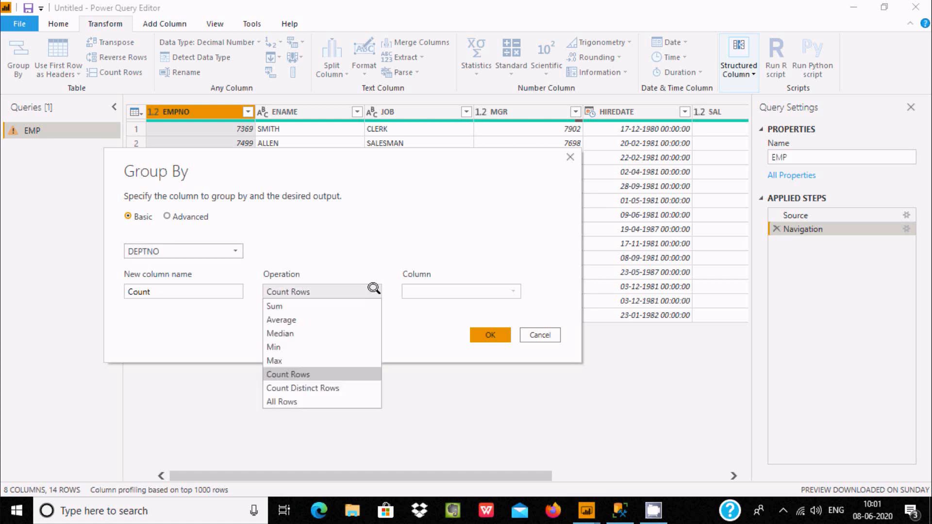
{"action": "left_click", "coordinate": [298, 375]}
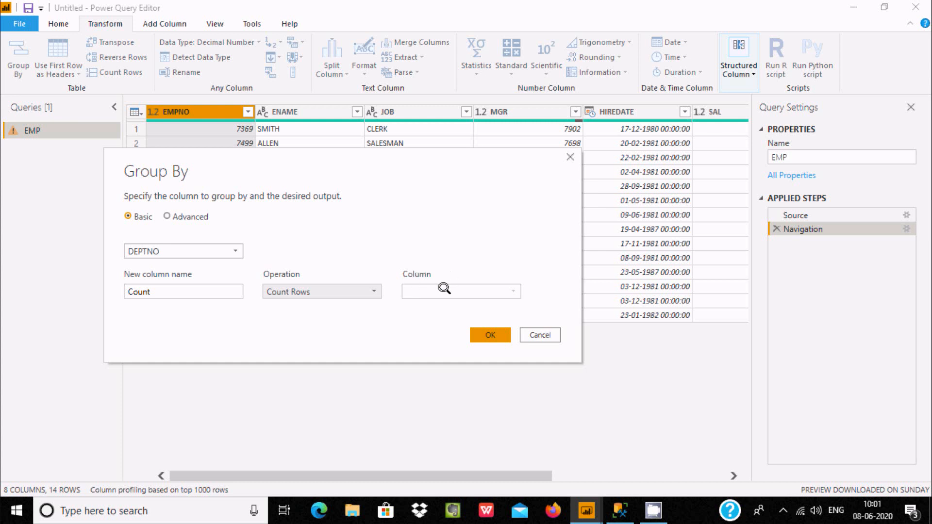
{"action": "left_click", "coordinate": [482, 336]}
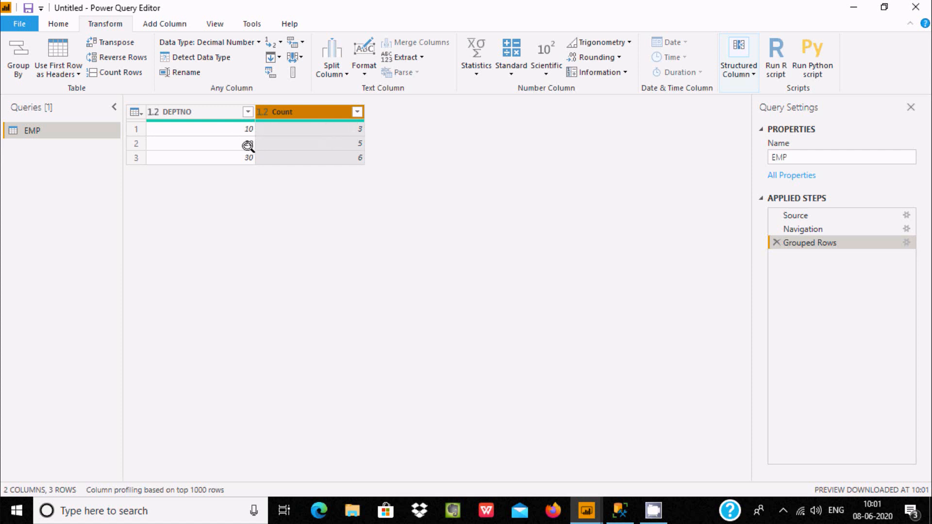
Switch to SQL Server Management Studio and check the rows per DEPTNO in the EMP results against the grouped counts
{"action": "left_click", "coordinate": [620, 510]}
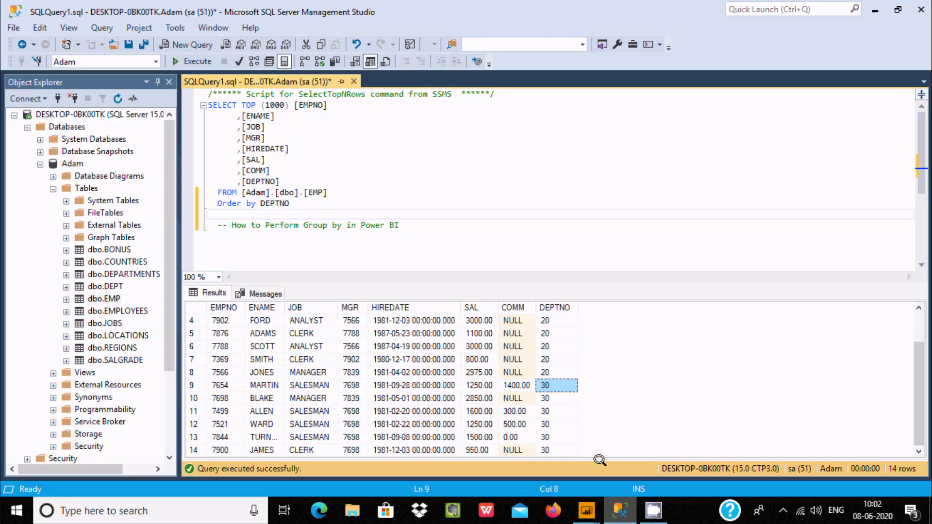
{"action": "scroll", "coordinate": [912, 305], "scroll_direction": "up", "scroll_amount": 1}
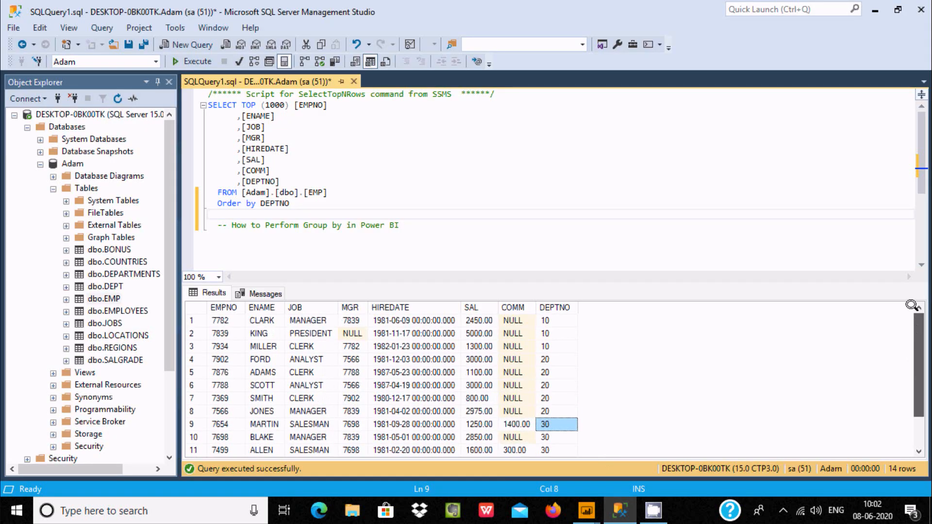
{"action": "left_click", "coordinate": [546, 334]}
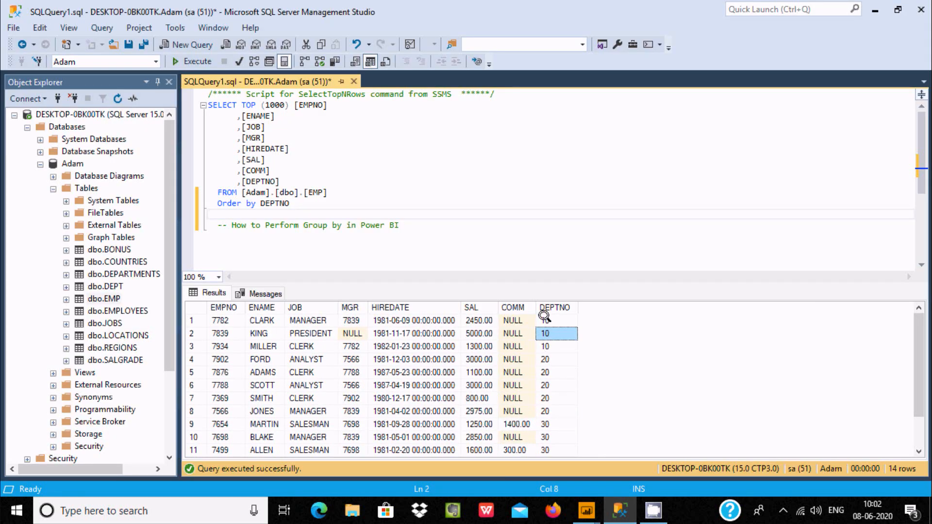
{"action": "left_click", "coordinate": [544, 319]}
{"action": "left_click", "coordinate": [542, 359]}
{"action": "left_click", "coordinate": [542, 372]}
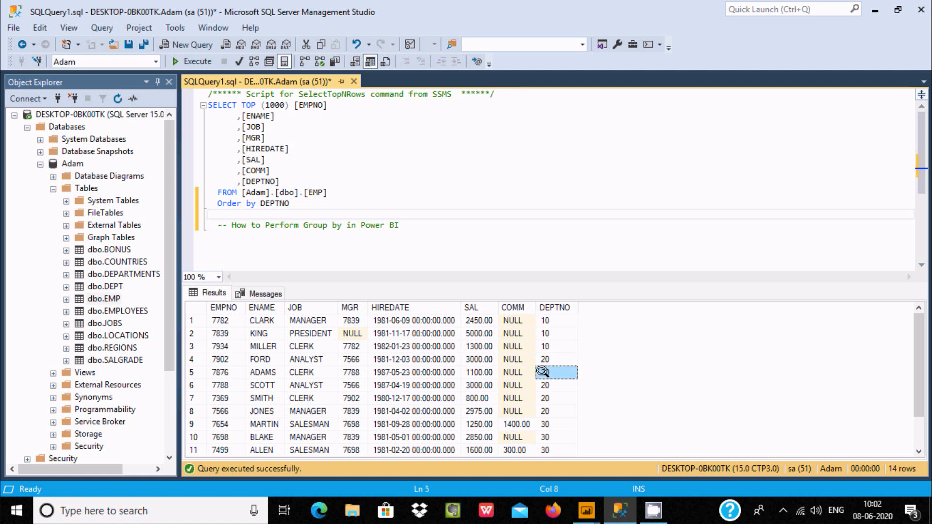
{"action": "left_click", "coordinate": [541, 385]}
{"action": "left_click", "coordinate": [540, 398]}
{"action": "left_click", "coordinate": [542, 411]}
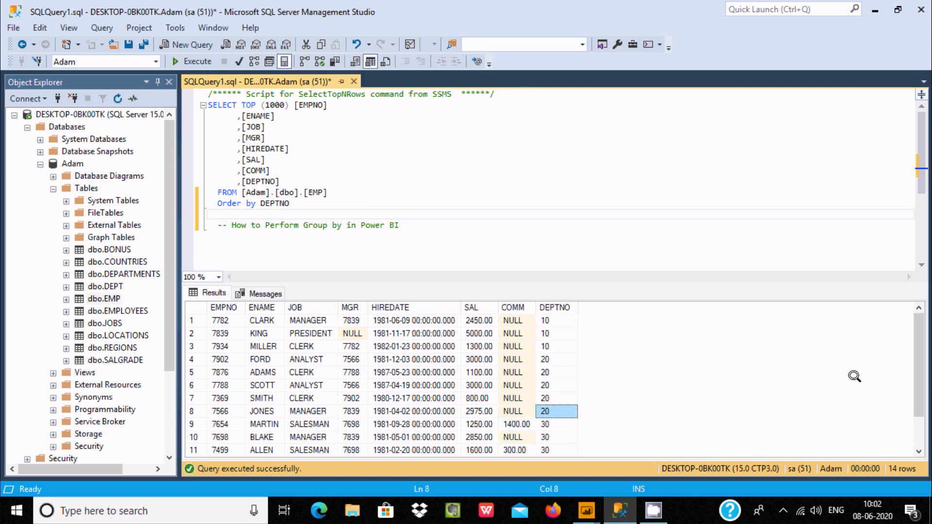
{"action": "scroll", "coordinate": [904, 387], "scroll_direction": "down", "scroll_amount": 1}
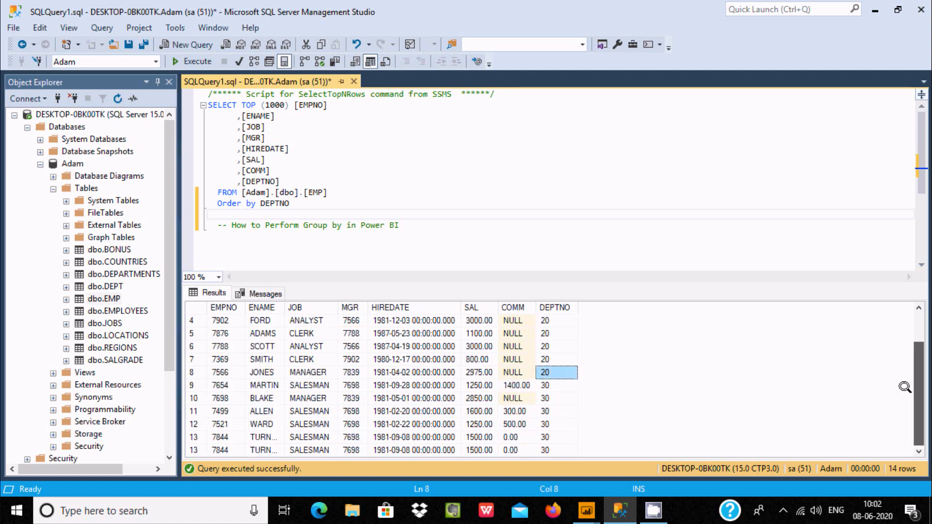
{"action": "left_click", "coordinate": [544, 385]}
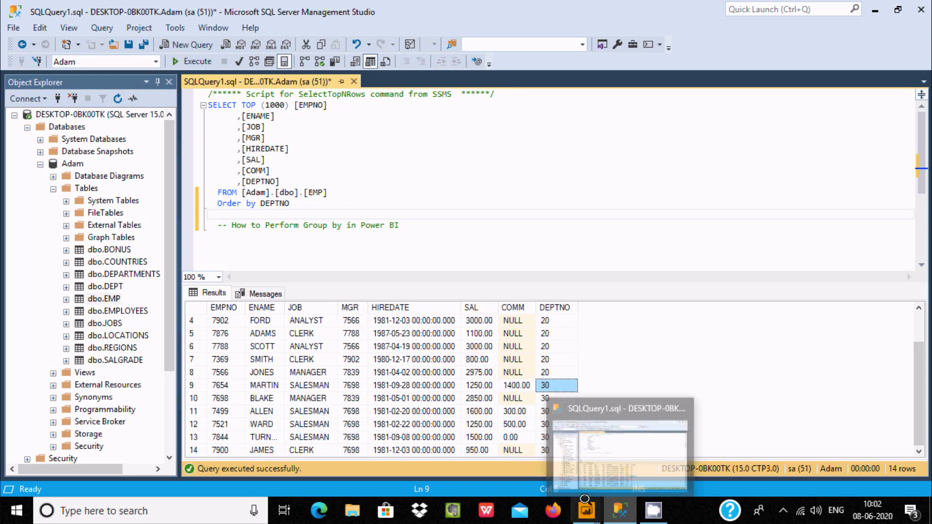
Switch to the Power Query Editor and insert a new Group By operation after the EMP query's Navigation step
{"action": "mouse_move", "coordinate": [587, 510]}
{"action": "left_click", "coordinate": [625, 431]}
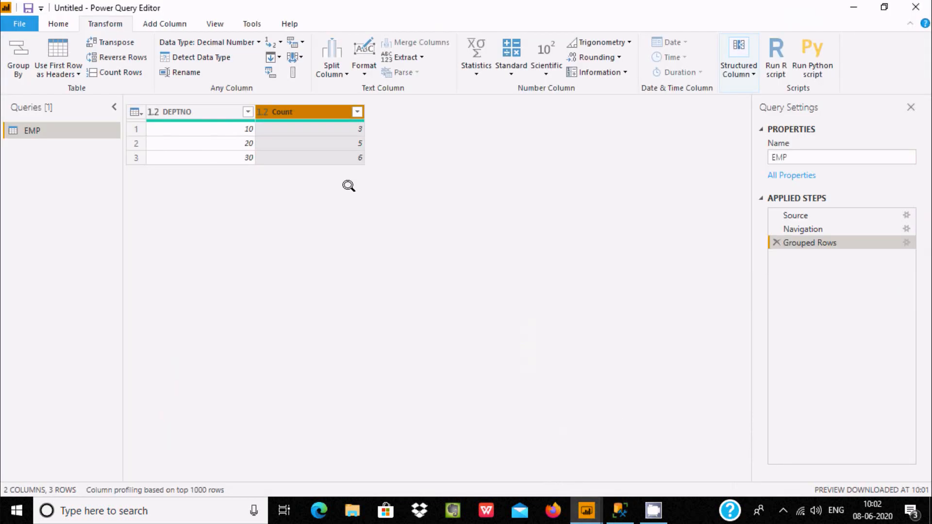
{"action": "left_click", "coordinate": [810, 229]}
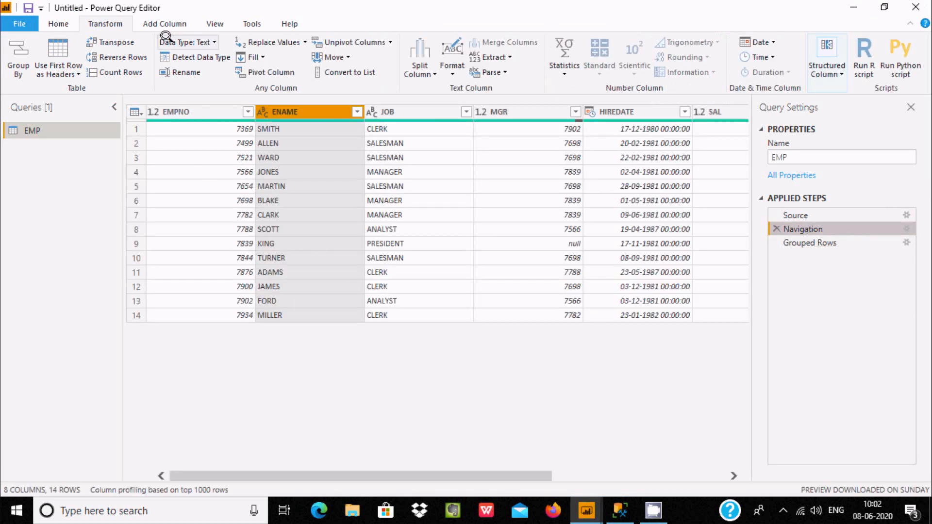
{"action": "left_click", "coordinate": [18, 57]}
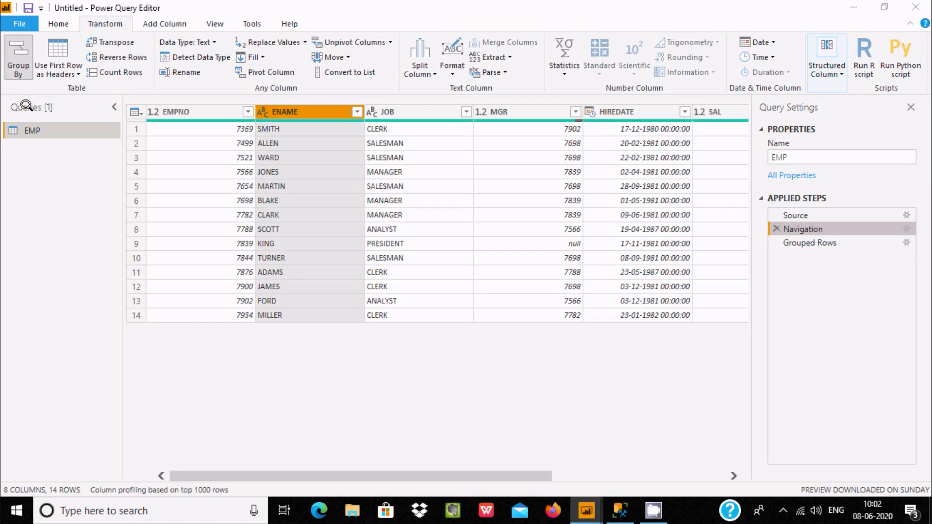
{"action": "left_click", "coordinate": [532, 282]}
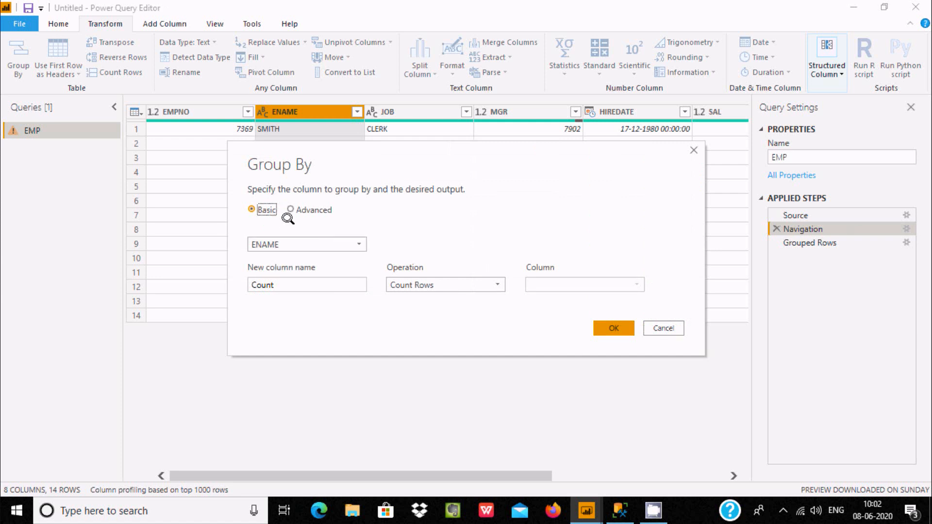
Group EMP by DEPTNO using Count Distinct Rows for the column Count, and view the Grouped Rows step
{"action": "left_click", "coordinate": [321, 244]}
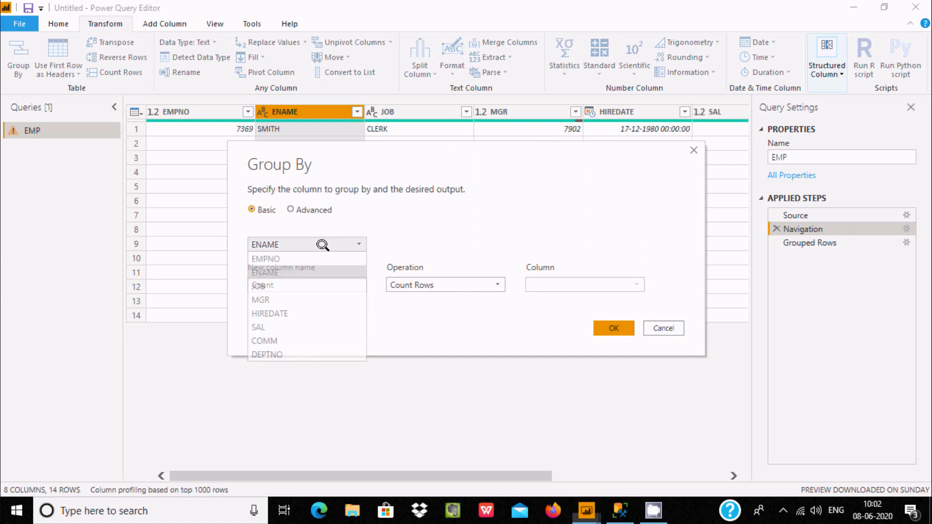
{"action": "left_click", "coordinate": [291, 353]}
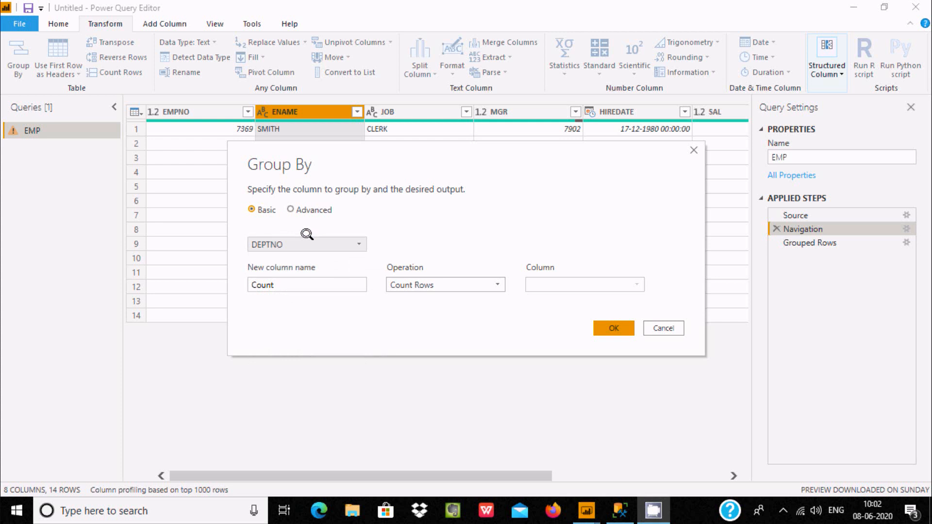
{"action": "left_click", "coordinate": [425, 285]}
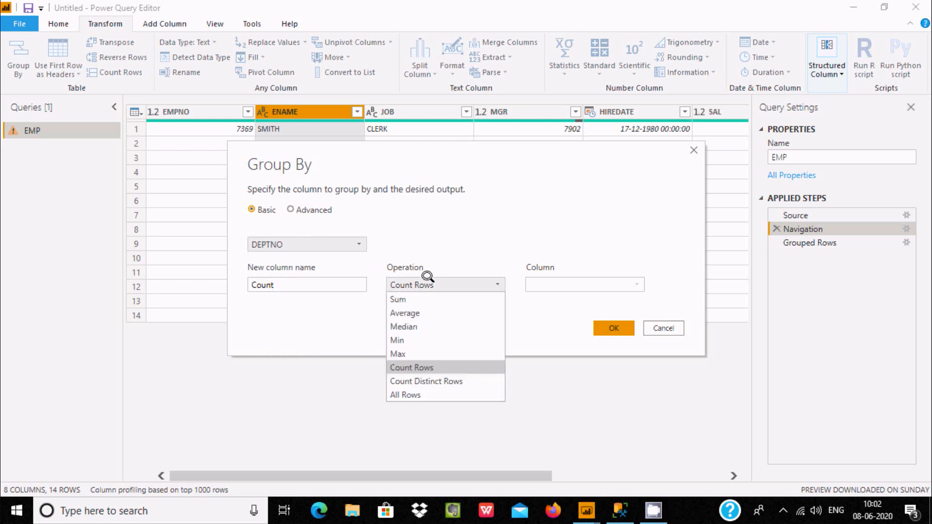
{"action": "left_click", "coordinate": [416, 381]}
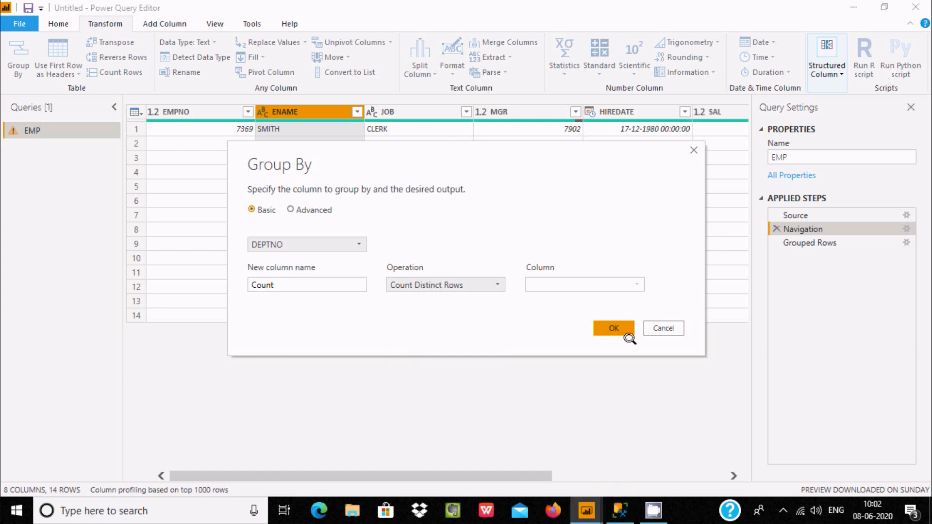
{"action": "left_click", "coordinate": [615, 329]}
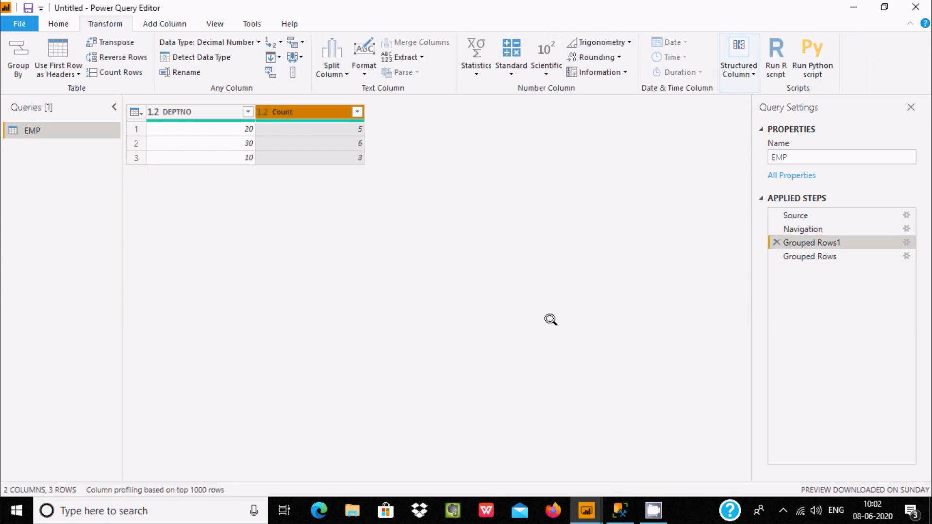
{"action": "left_click", "coordinate": [799, 256]}
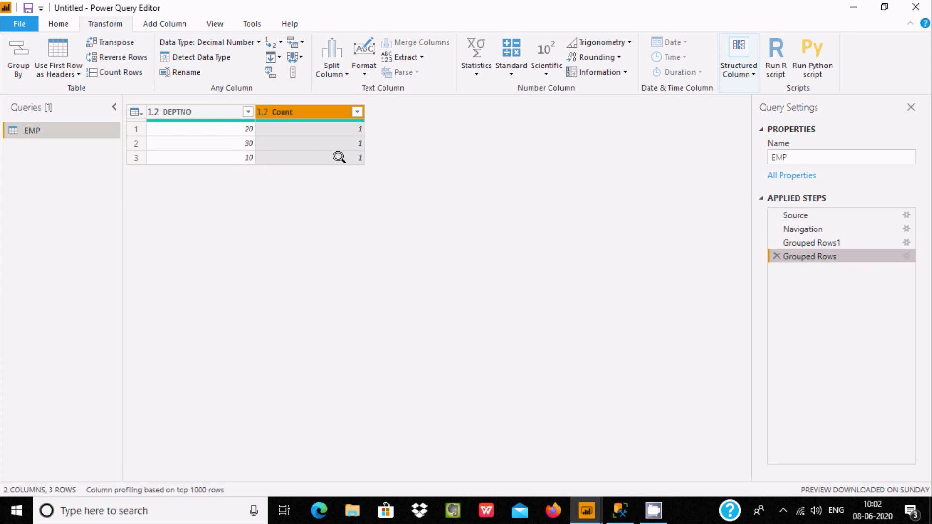
Insert another Group By operation after the Navigation step and choose DEPTNO as its grouping column
{"action": "left_click", "coordinate": [791, 229]}
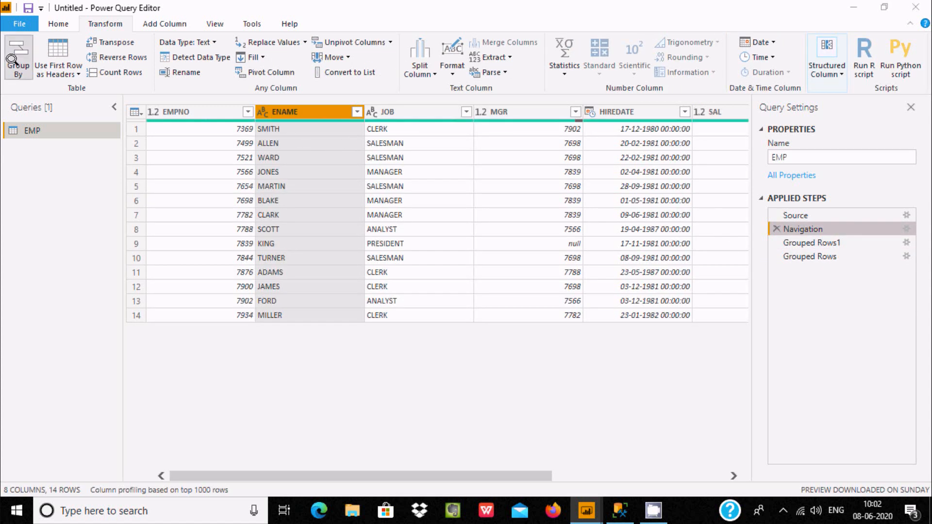
{"action": "left_click", "coordinate": [12, 59]}
{"action": "left_click", "coordinate": [521, 278]}
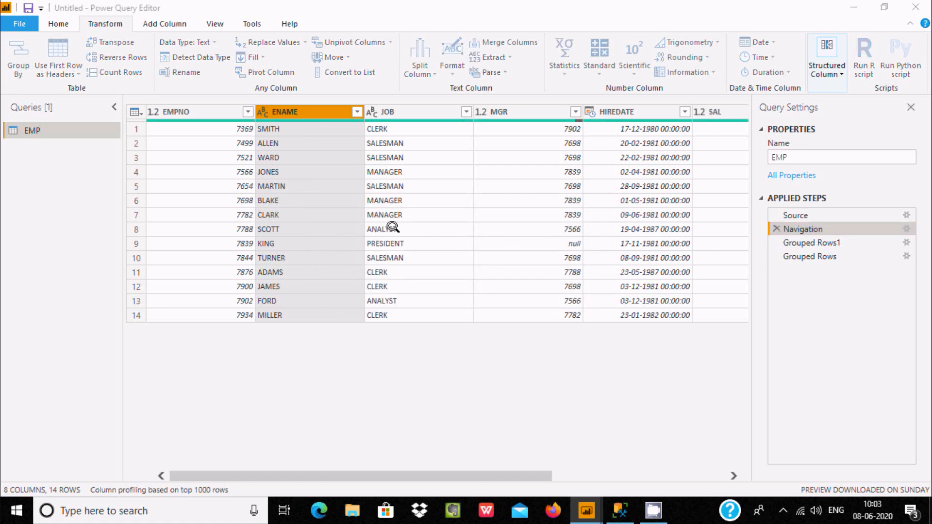
{"action": "left_click", "coordinate": [332, 247]}
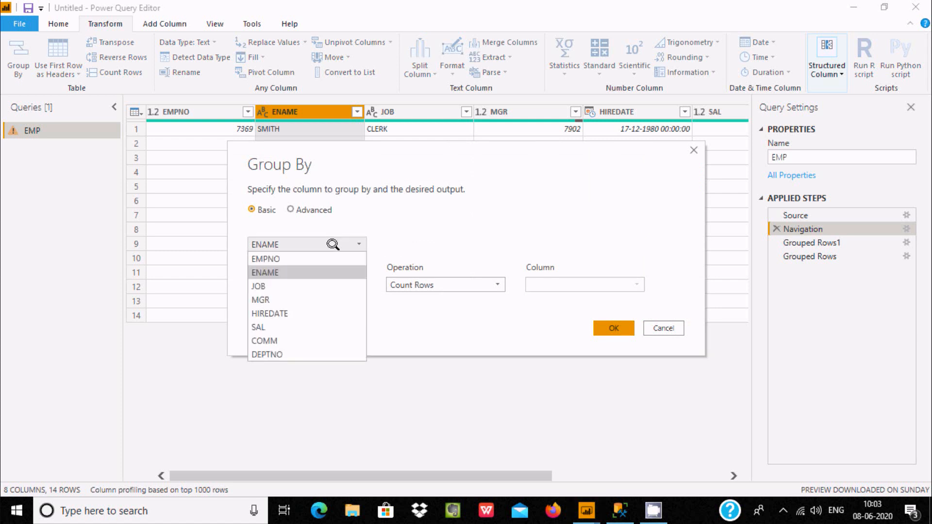
{"action": "left_click", "coordinate": [286, 352]}
Set the aggregation to Sum of the SAL column and name the new column Sum_Sal
{"action": "left_click", "coordinate": [411, 284]}
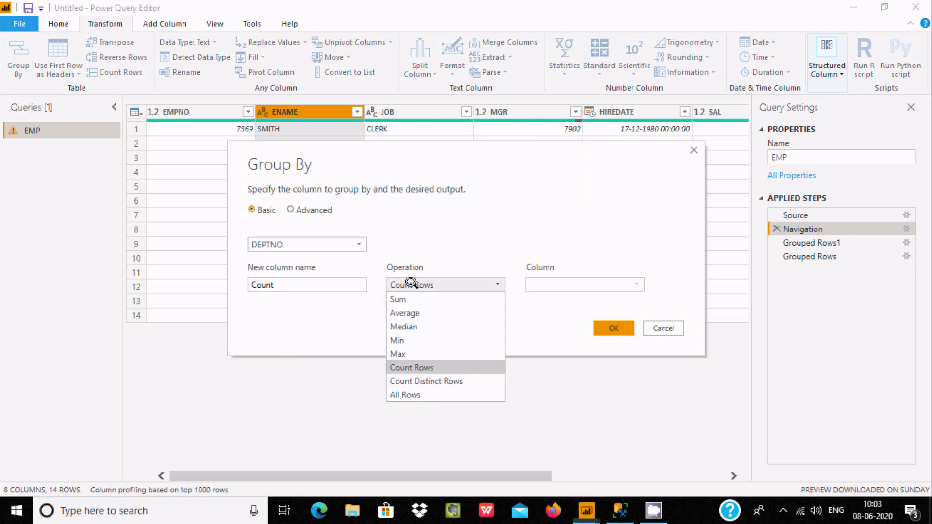
{"action": "left_click", "coordinate": [410, 298]}
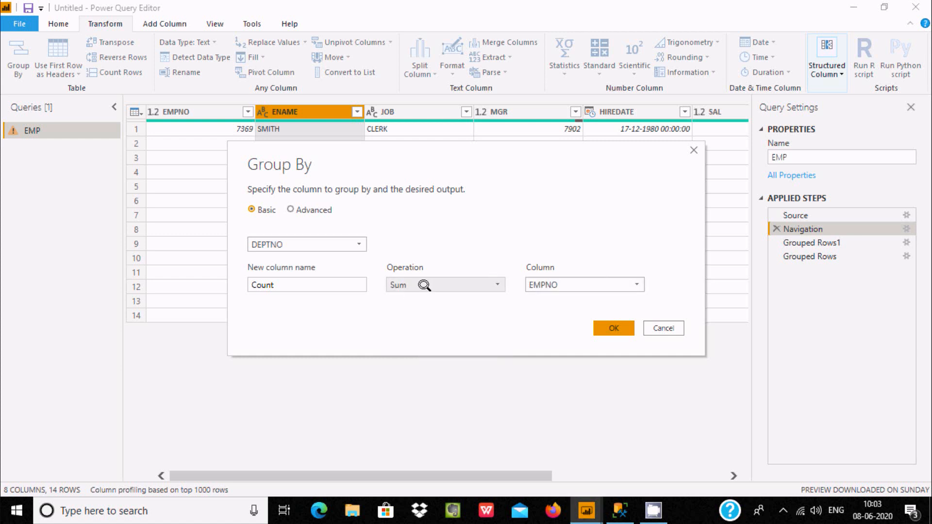
{"action": "left_click", "coordinate": [565, 284]}
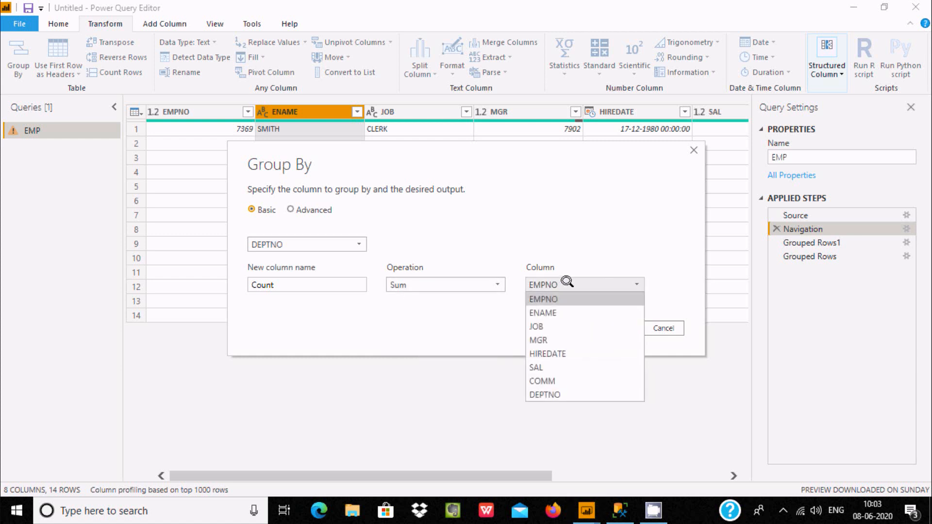
{"action": "left_click", "coordinate": [554, 366]}
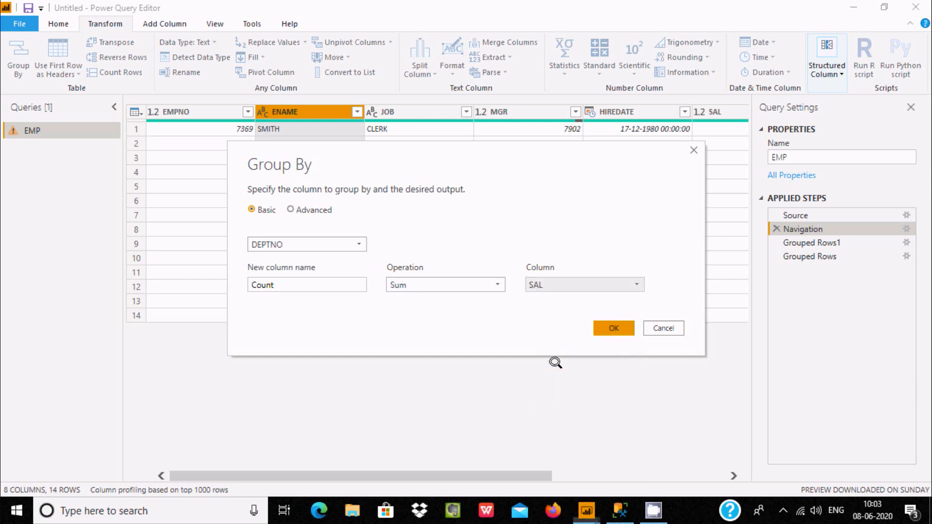
{"action": "double_click", "coordinate": [285, 284]}
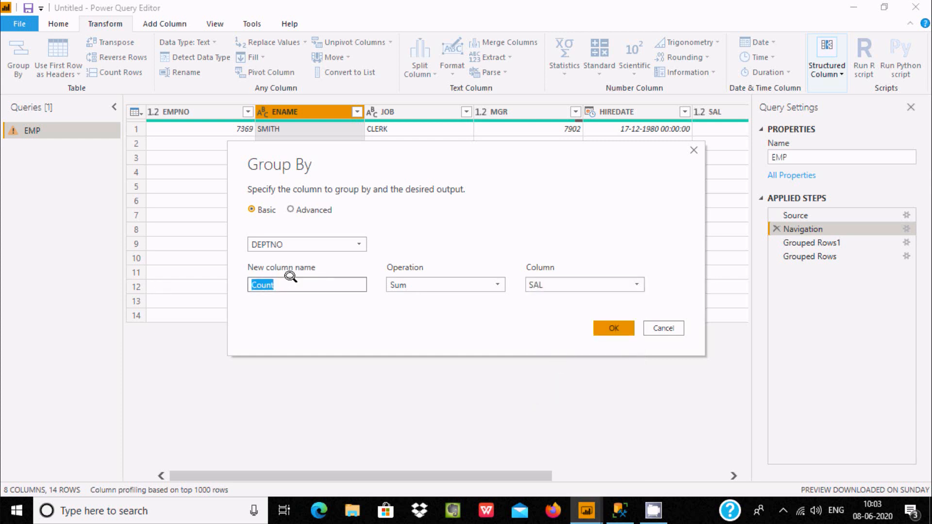
{"action": "type", "text": "Sum_Sal"}
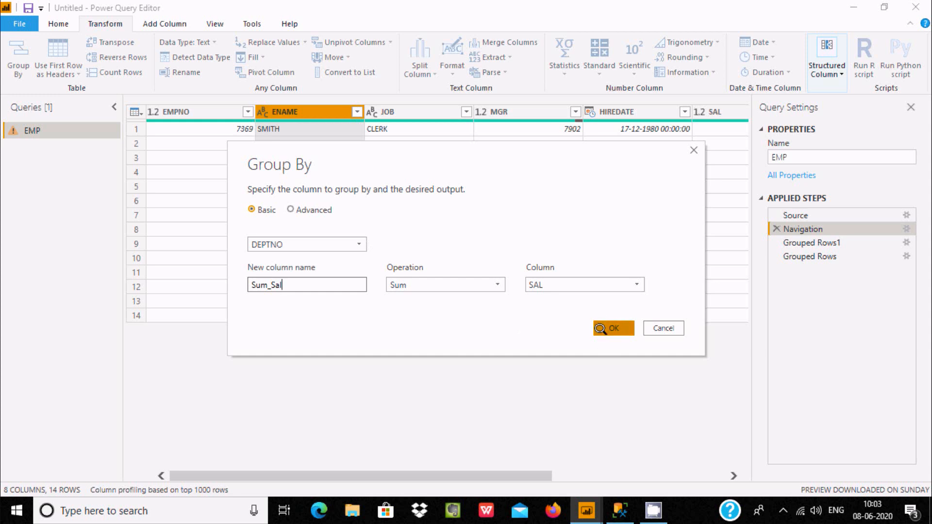
Switch to SQL Server Management Studio and examine the SAL values of the DEPTNO 10 rows in the EMP results
{"action": "left_click", "coordinate": [613, 508]}
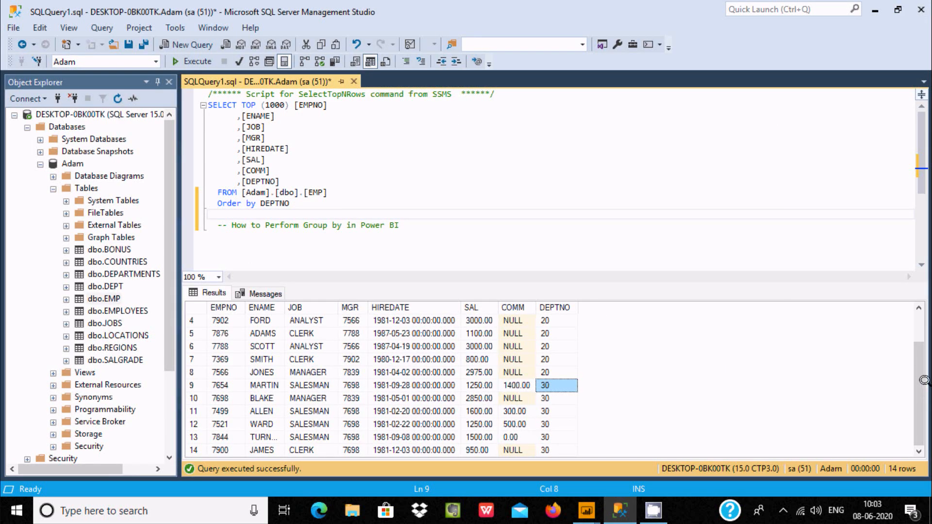
{"action": "left_click_drag", "start_coordinate": [923, 380], "coordinate": [767, 289]}
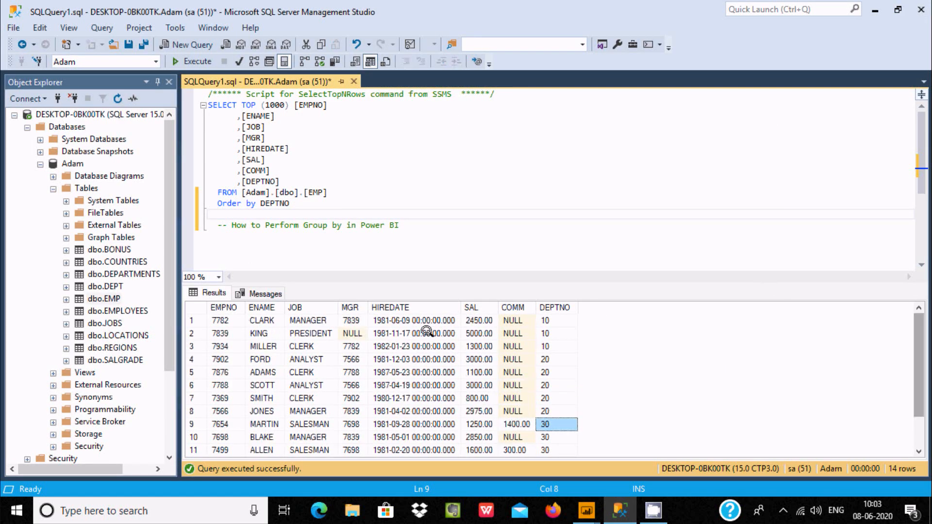
{"action": "left_click", "coordinate": [472, 318]}
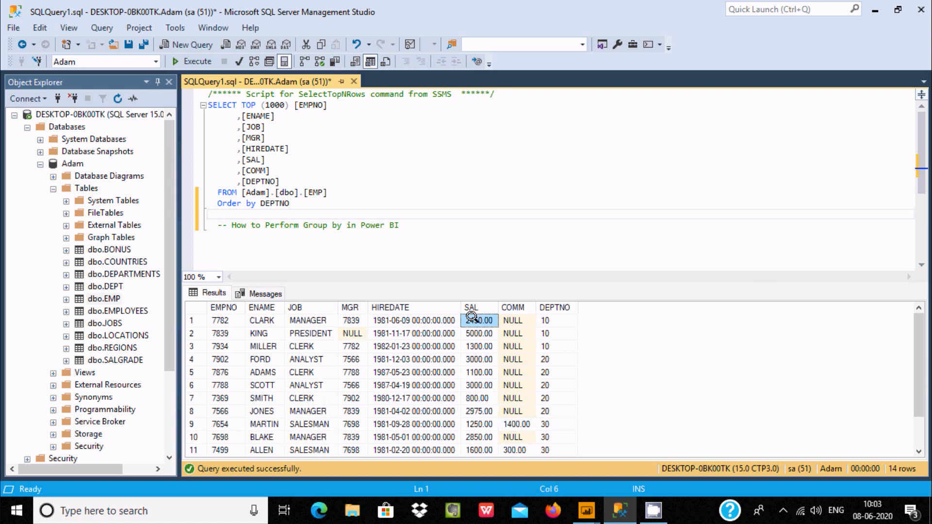
{"action": "left_click", "coordinate": [546, 344]}
{"action": "left_click", "coordinate": [480, 345]}
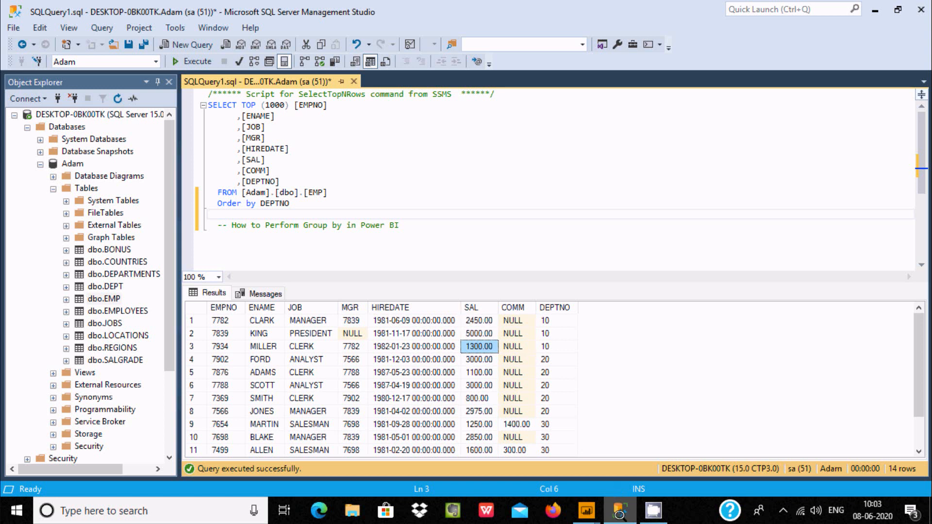
Return to the Power Query Editor and apply the Sum_Sal grouping by DEPTNO
{"action": "mouse_move", "coordinate": [587, 510]}
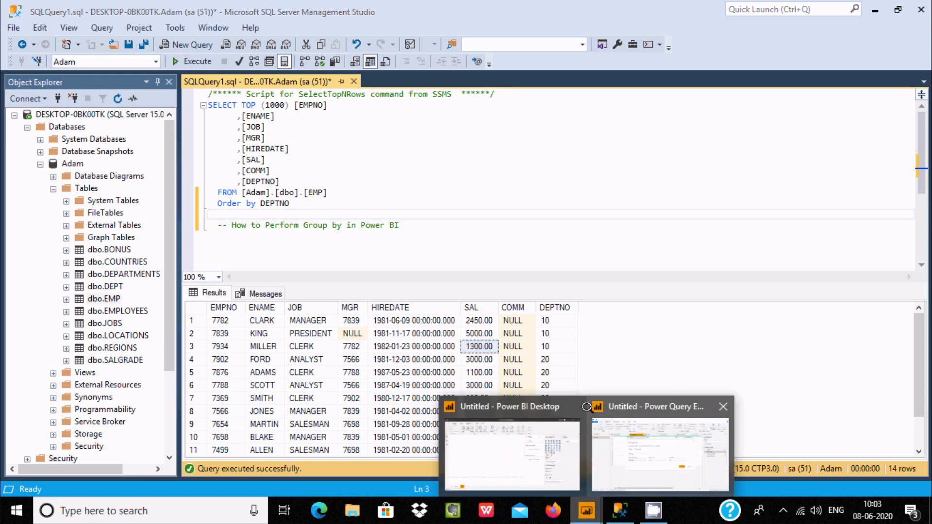
{"action": "left_click", "coordinate": [630, 442]}
{"action": "left_click", "coordinate": [606, 326]}
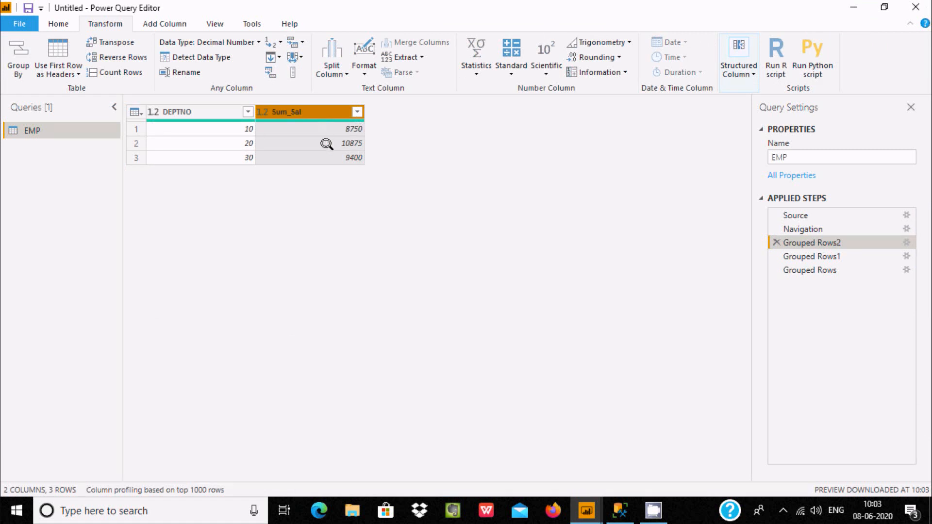
Compare the Sum_Sal of DEPTNO 20 with that department's SAL values in the SQL Server Management Studio results
{"action": "left_click", "coordinate": [250, 142]}
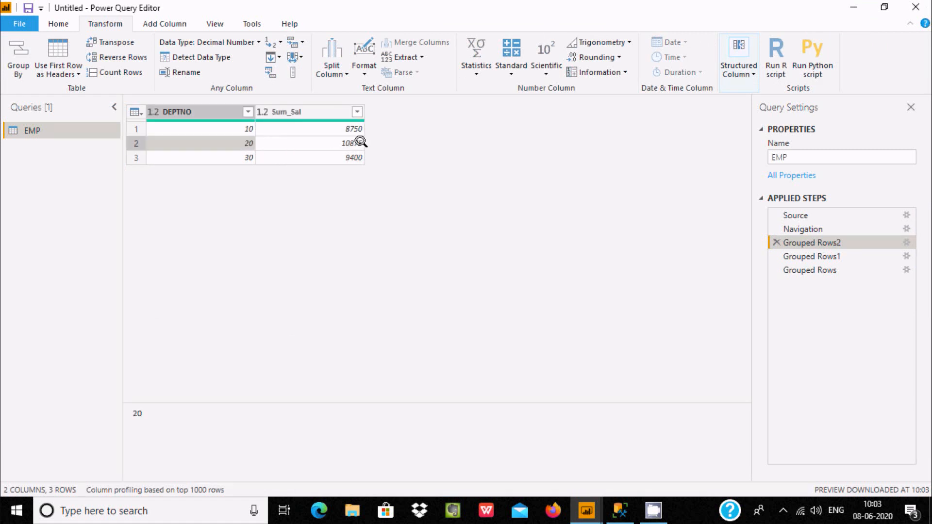
{"action": "left_click", "coordinate": [620, 510]}
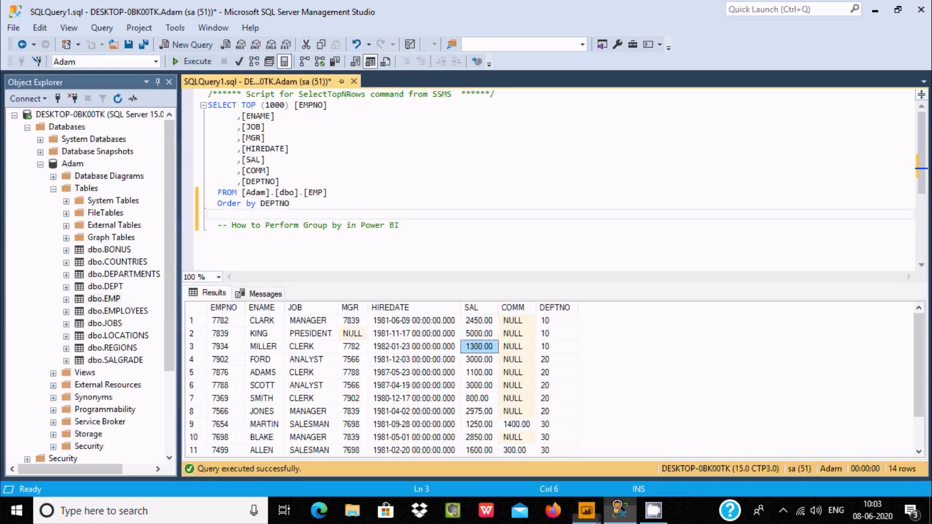
{"action": "left_click", "coordinate": [545, 359]}
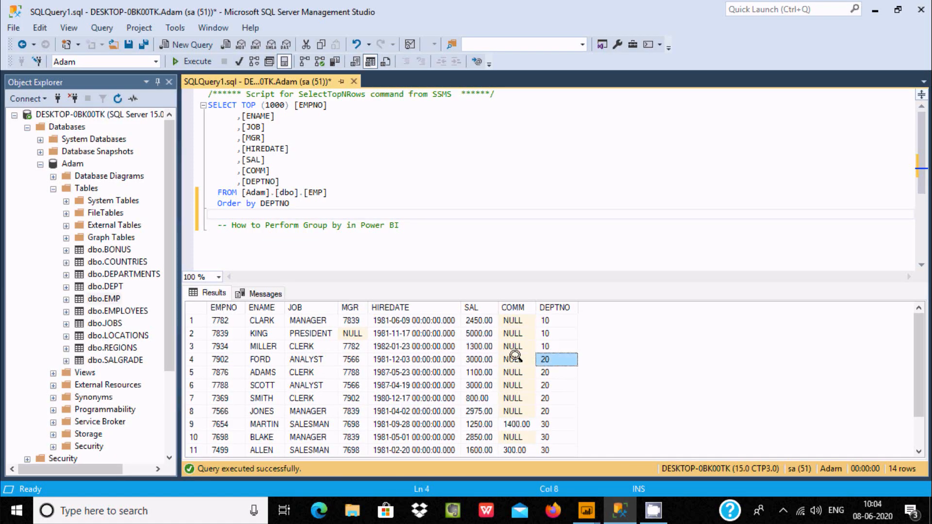
{"action": "left_click", "coordinate": [480, 359]}
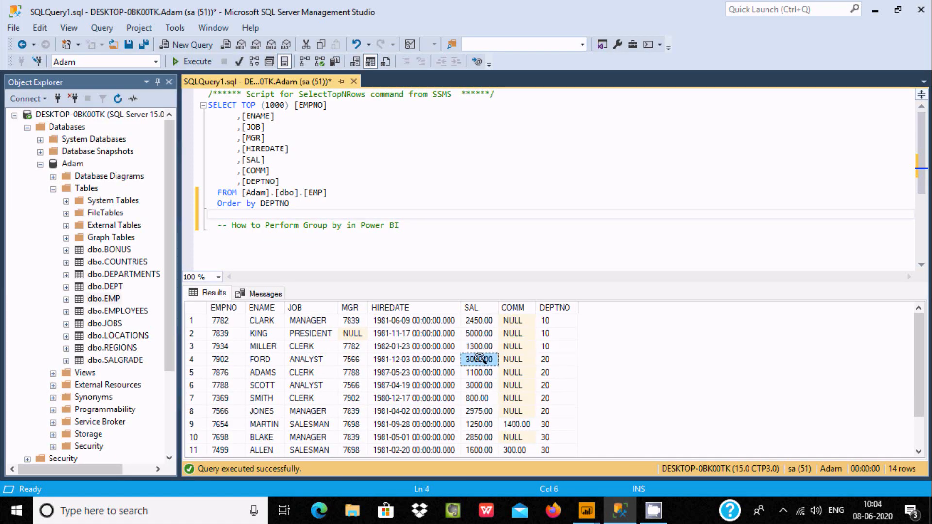
{"action": "left_click", "coordinate": [474, 409]}
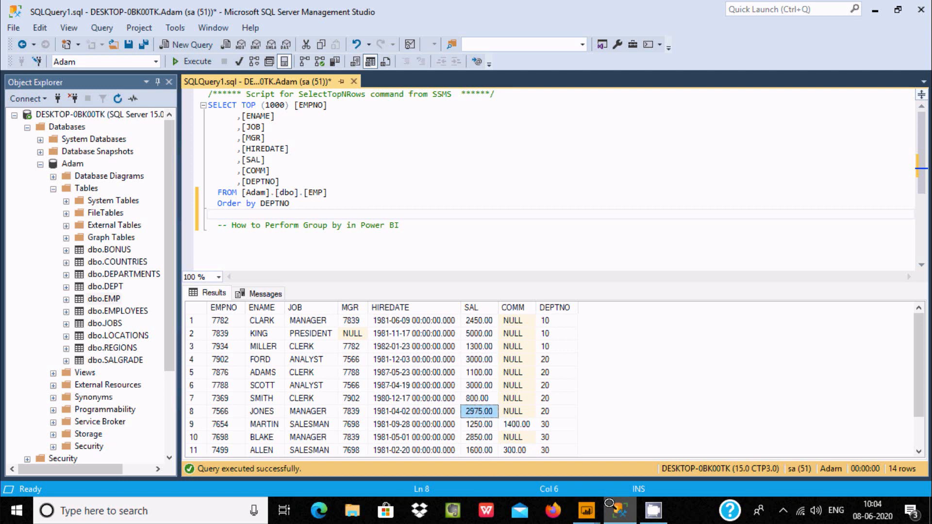
Return to the Power Query Editor and insert a new Group By step after the Navigation step, grouping by DEPTNO
{"action": "mouse_move", "coordinate": [587, 508]}
{"action": "left_click", "coordinate": [637, 453]}
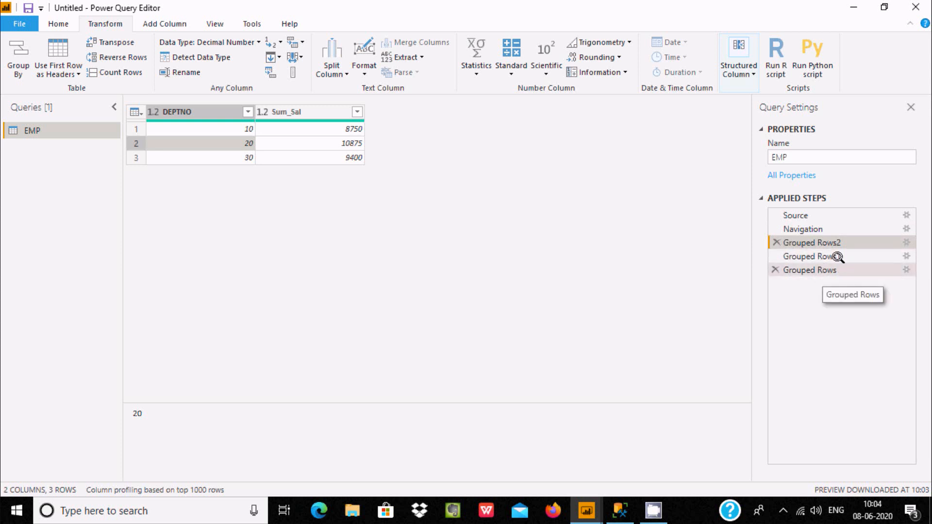
{"action": "left_click", "coordinate": [805, 229]}
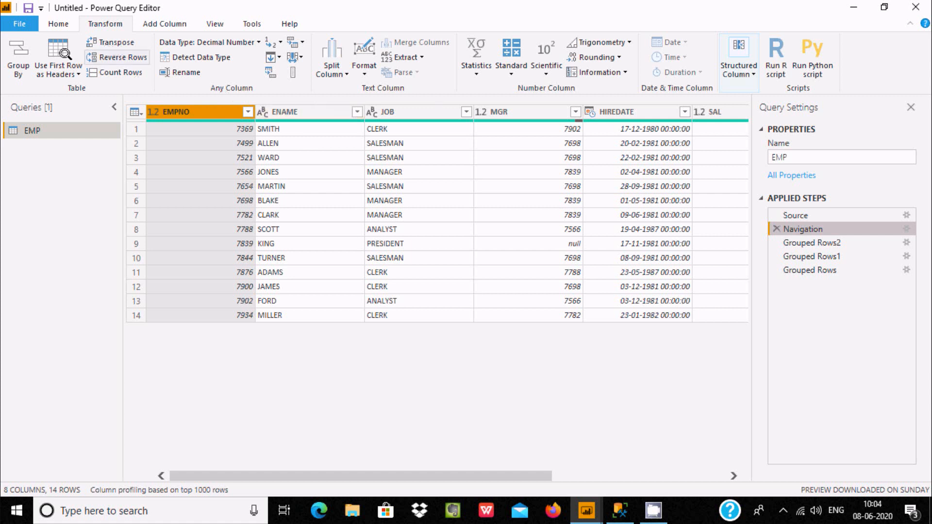
{"action": "left_click", "coordinate": [16, 53]}
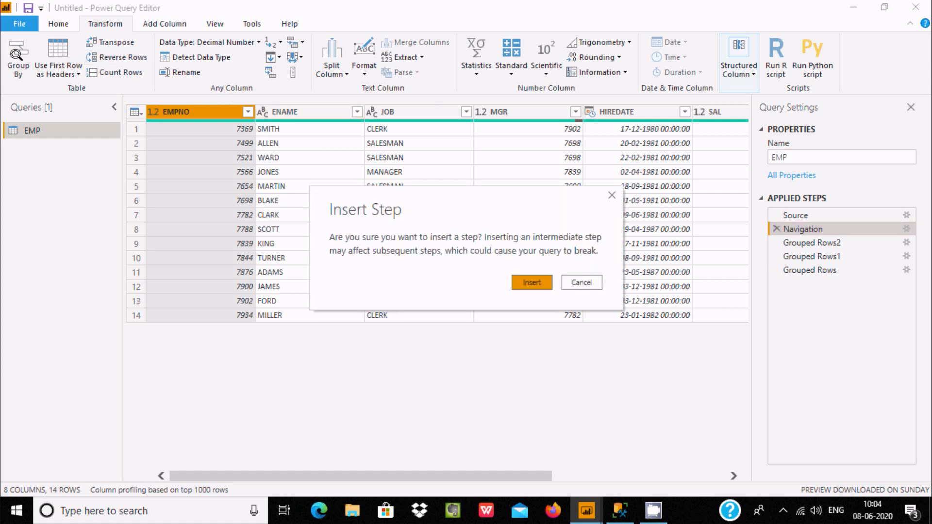
{"action": "left_click", "coordinate": [533, 275]}
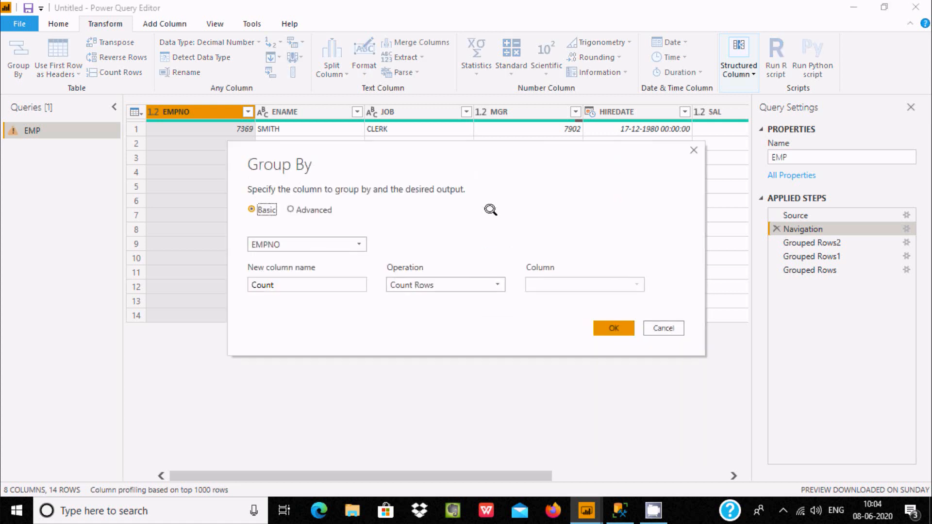
{"action": "left_click", "coordinate": [316, 244]}
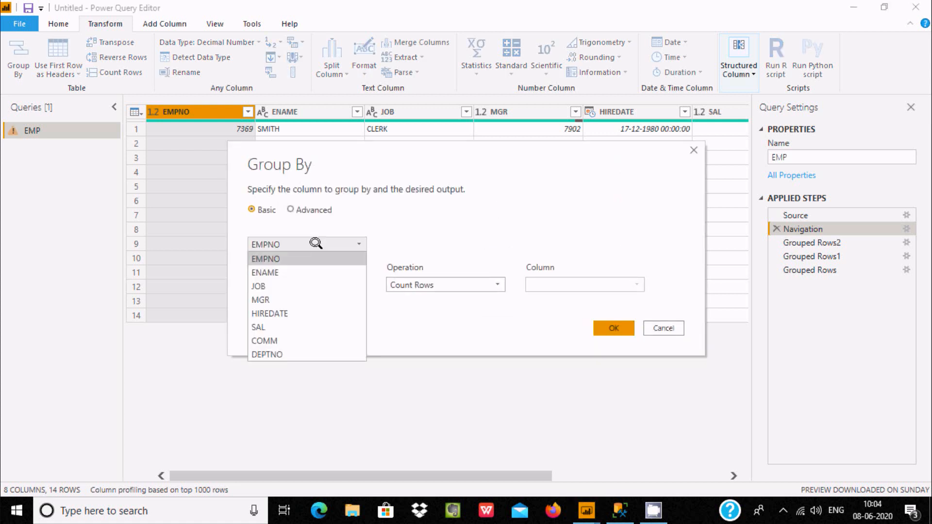
{"action": "left_click", "coordinate": [271, 341]}
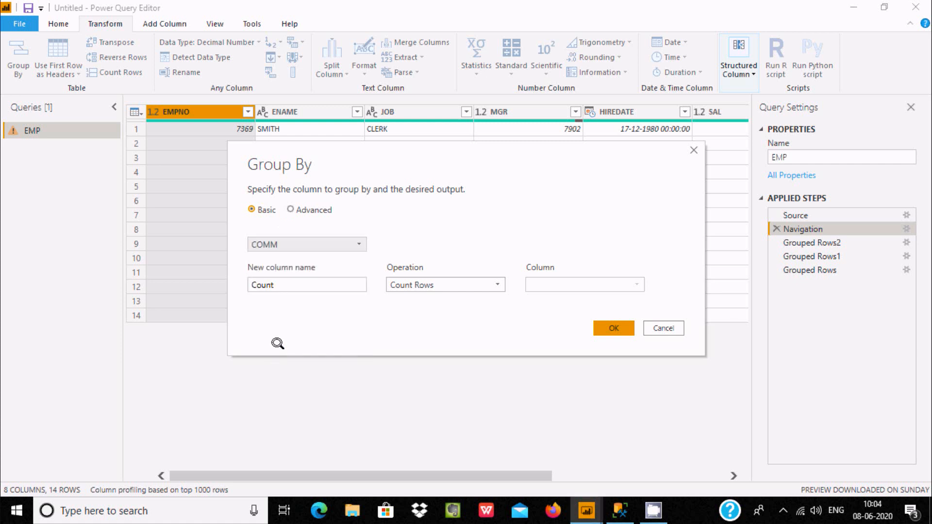
{"action": "left_click", "coordinate": [316, 244]}
{"action": "left_click", "coordinate": [278, 353]}
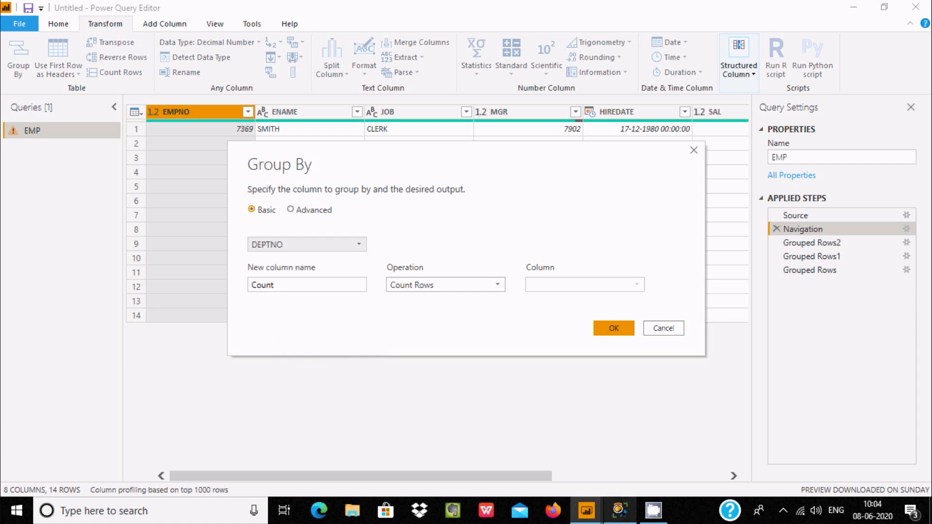
Set the aggregation to Max of the SAL column, name the new column Max_Sal and apply the grouping
{"action": "left_click", "coordinate": [439, 284]}
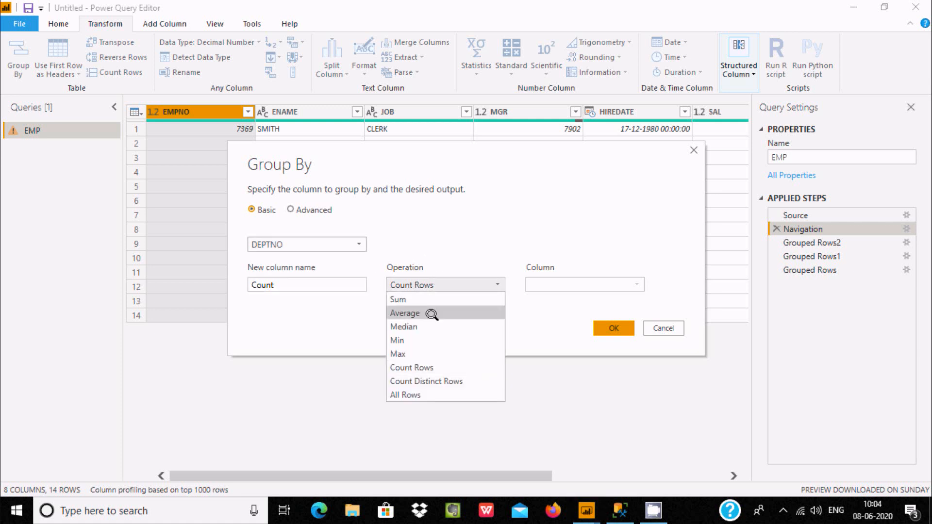
{"action": "left_click", "coordinate": [407, 354]}
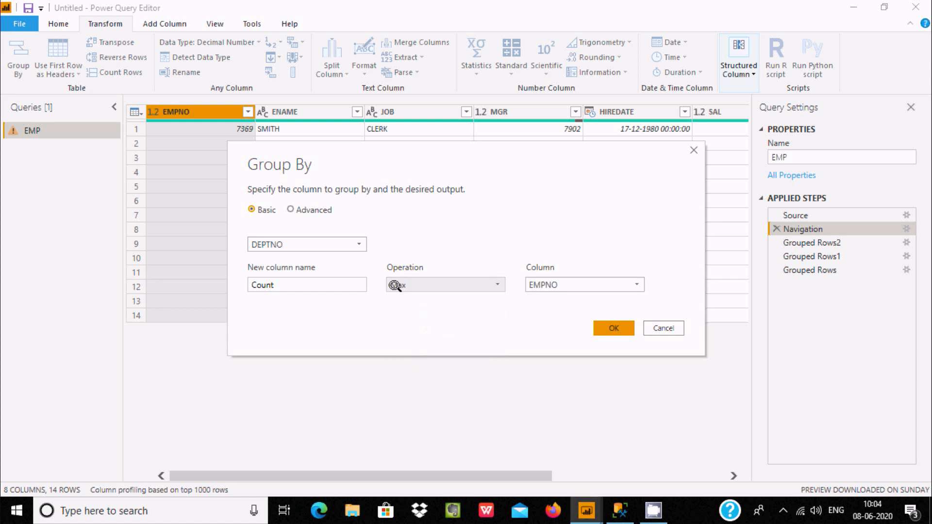
{"action": "left_click", "coordinate": [290, 282]}
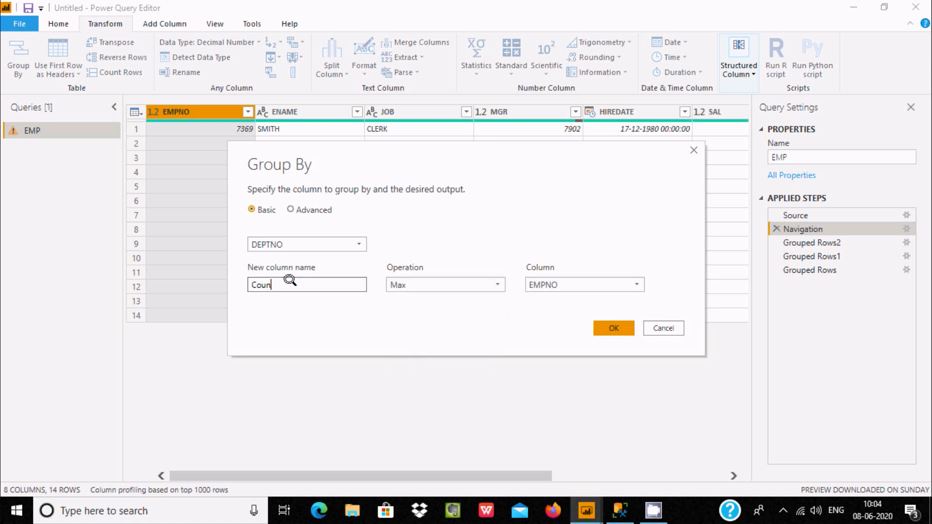
{"action": "type", "text": "Max_Sal"}
{"action": "left_click", "coordinate": [636, 287]}
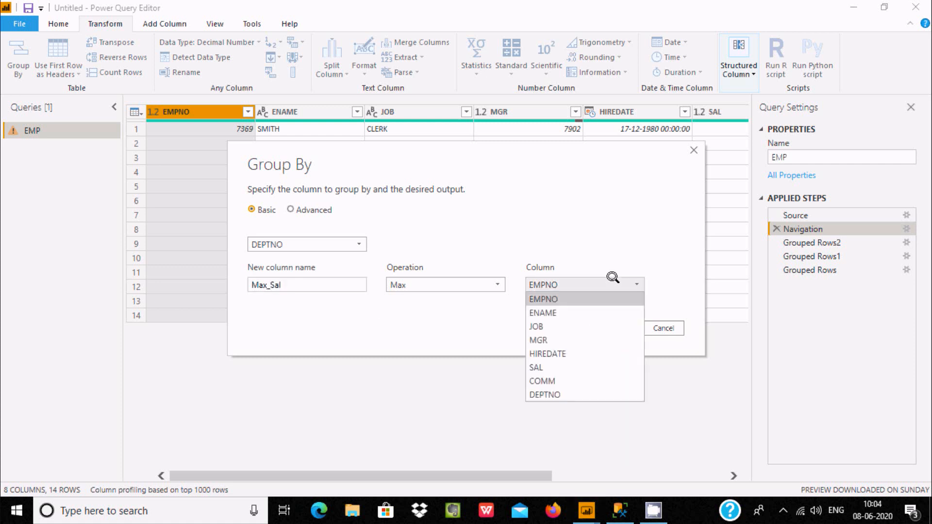
{"action": "left_click", "coordinate": [569, 367]}
{"action": "left_click", "coordinate": [605, 327]}
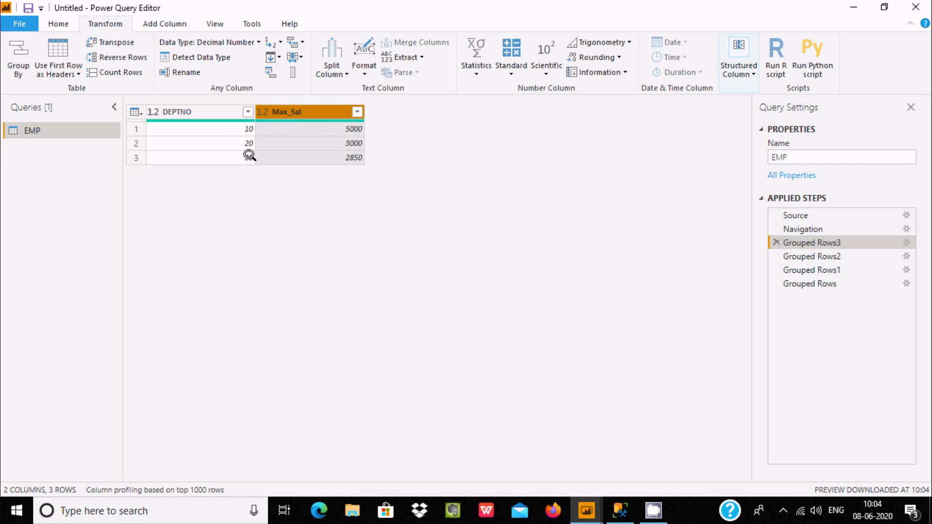
Switch to SQL Server Management Studio and check the highest SAL of each DEPTNO in the EMP results
{"action": "left_click", "coordinate": [620, 510]}
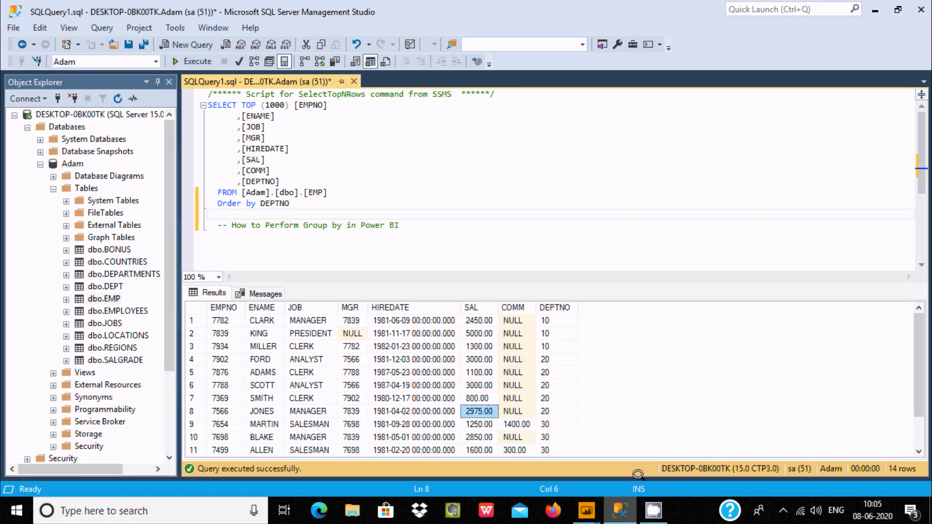
{"action": "left_click", "coordinate": [540, 346]}
{"action": "left_click", "coordinate": [470, 345]}
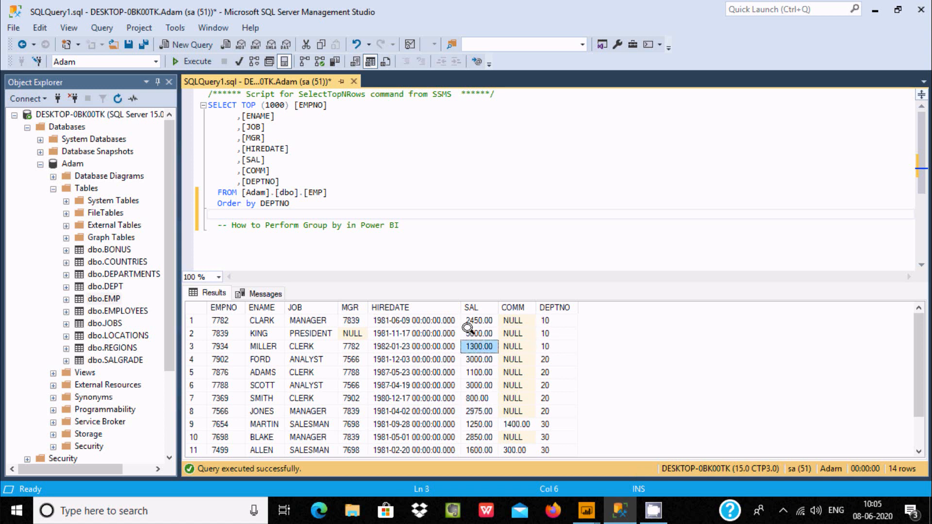
{"action": "left_click", "coordinate": [468, 333]}
{"action": "left_click", "coordinate": [552, 359]}
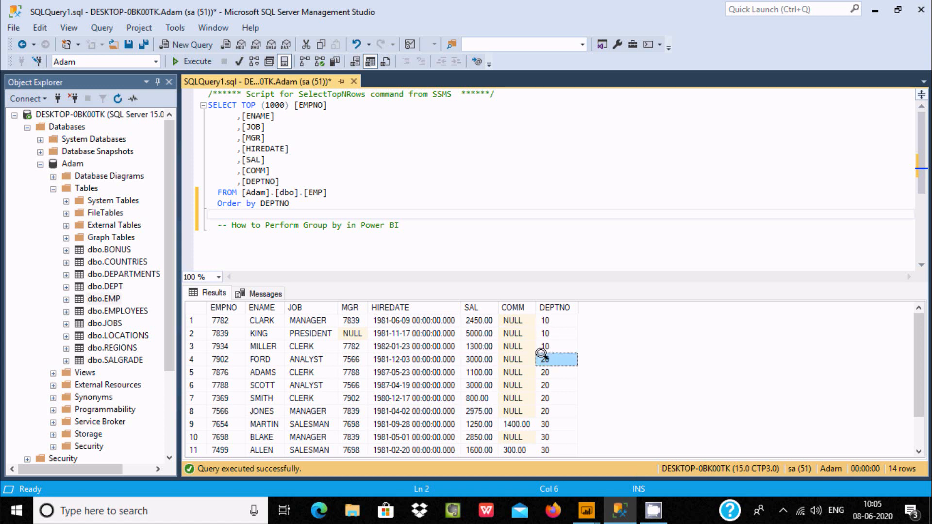
{"action": "left_click", "coordinate": [475, 355]}
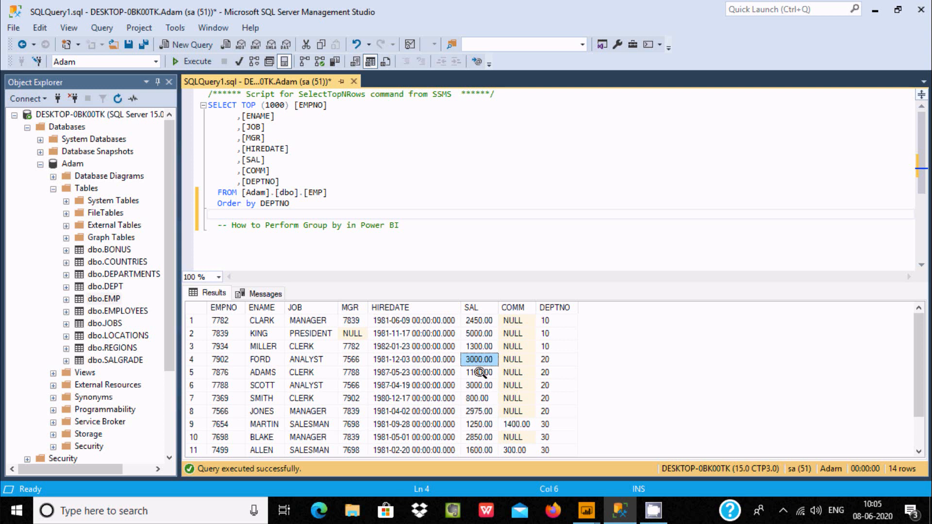
{"action": "left_click", "coordinate": [478, 432]}
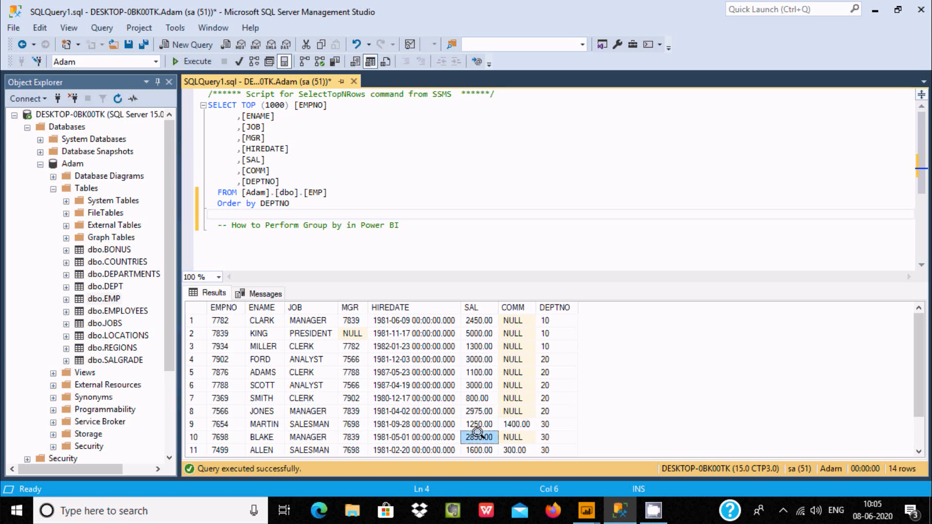
{"action": "left_click_drag", "start_coordinate": [919, 347], "coordinate": [918, 391]}
Go back to the Power Query Editor and insert another Group By step after Navigation, with DEPTNO as the grouping column
{"action": "mouse_move", "coordinate": [586, 517]}
{"action": "left_click", "coordinate": [646, 437]}
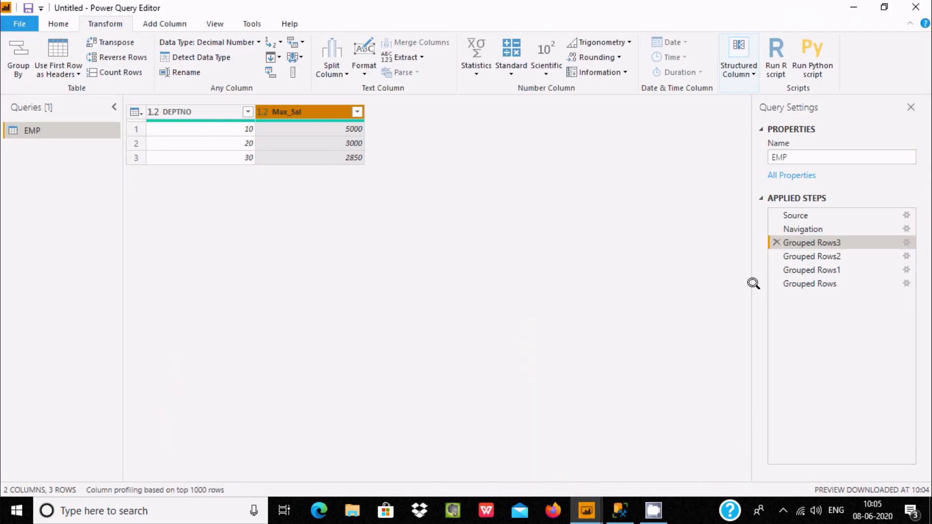
{"action": "left_click", "coordinate": [799, 229]}
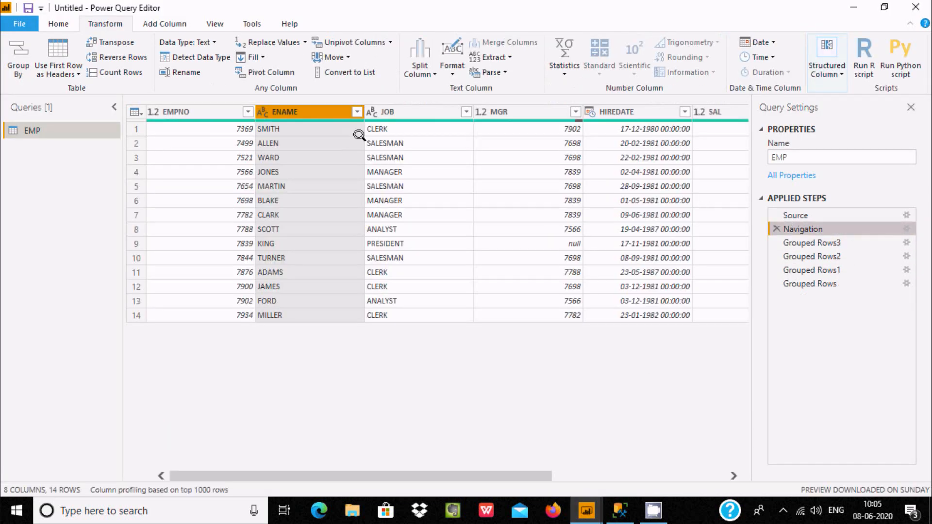
{"action": "left_click", "coordinate": [14, 58]}
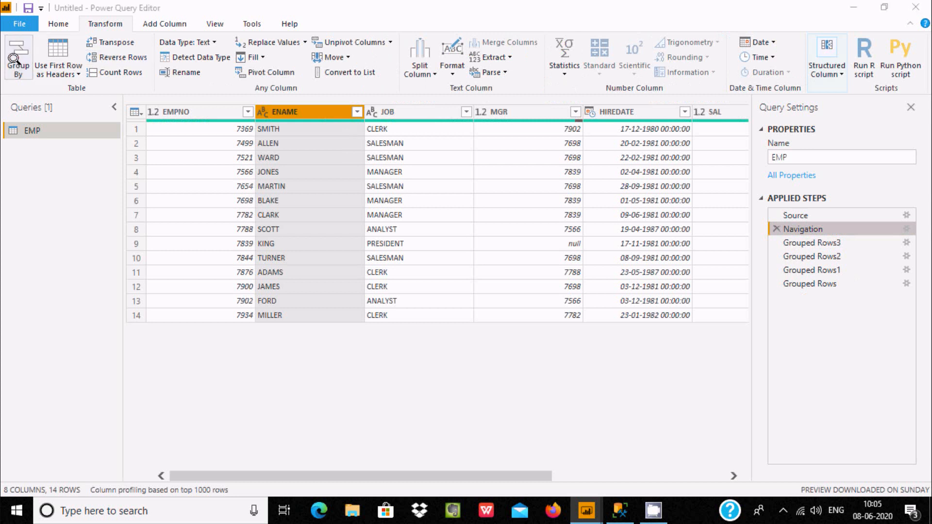
{"action": "left_click", "coordinate": [580, 281]}
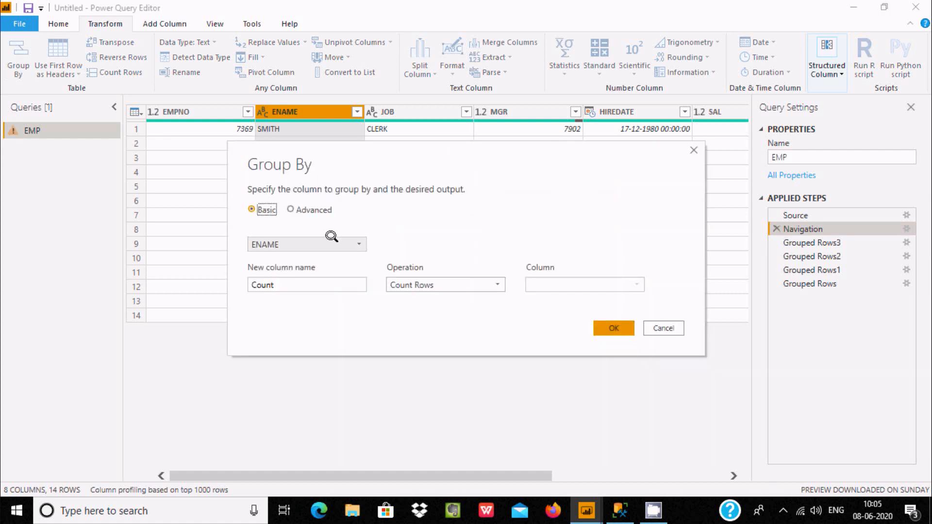
{"action": "left_click", "coordinate": [331, 237]}
{"action": "left_click", "coordinate": [287, 352]}
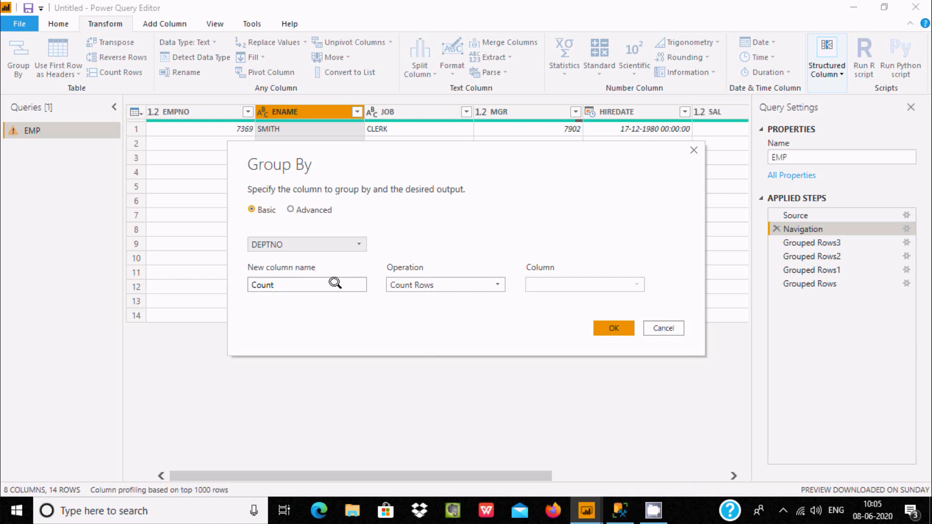
Set the grouping operation to All Rows, keep the new column name Count and apply it
{"action": "left_click", "coordinate": [449, 285]}
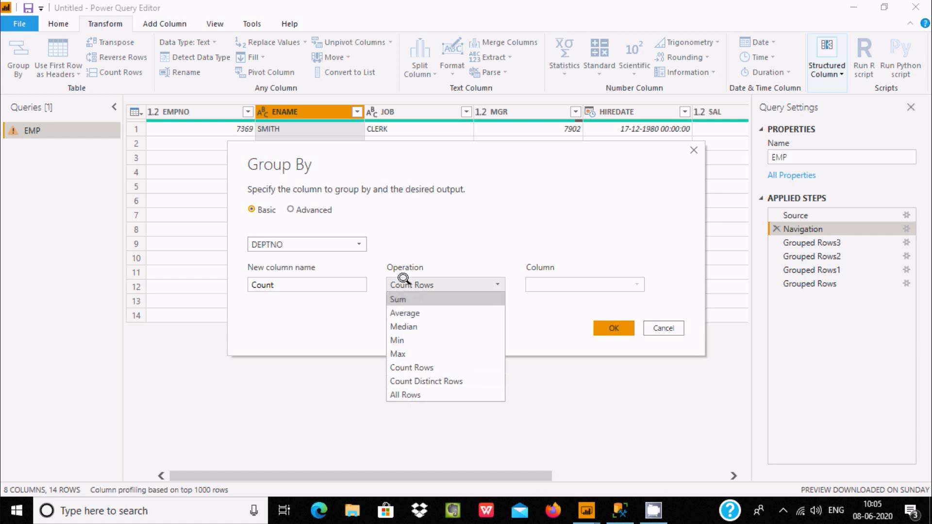
{"action": "left_click", "coordinate": [408, 394]}
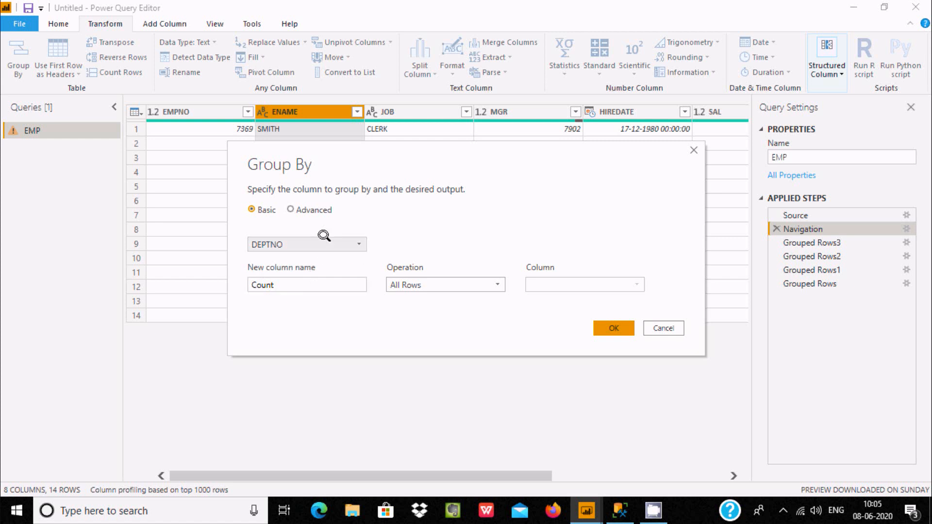
{"action": "left_click", "coordinate": [631, 328]}
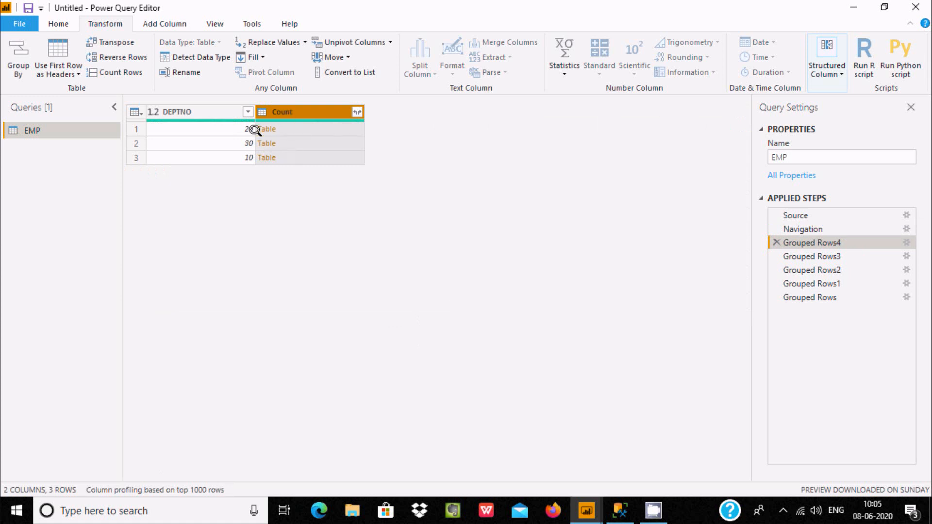
Drill into the nested table of DEPTNO 20, replacing the subsequent steps, and examine all of its columns
{"action": "left_click", "coordinate": [262, 128]}
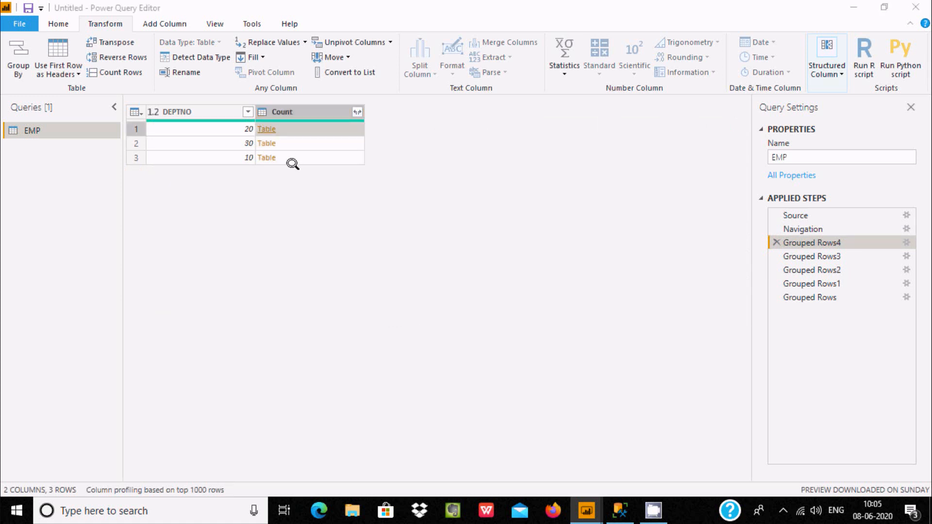
{"action": "left_click", "coordinate": [519, 283]}
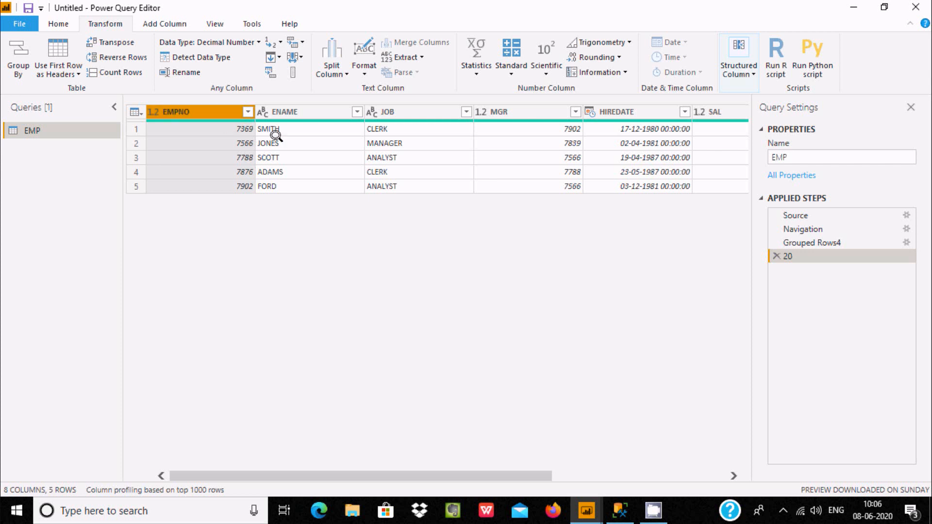
{"action": "left_click_drag", "start_coordinate": [463, 476], "coordinate": [700, 476]}
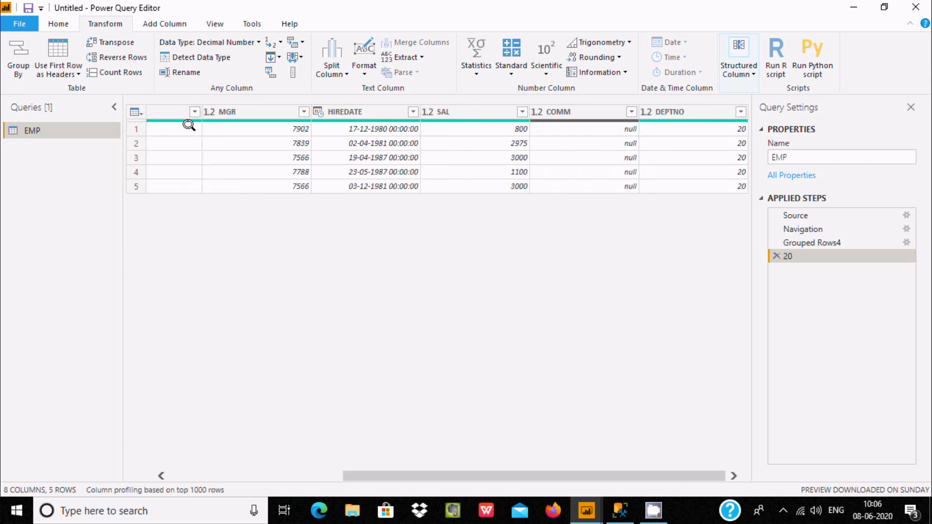
{"action": "left_click_drag", "start_coordinate": [467, 476], "coordinate": [219, 435]}
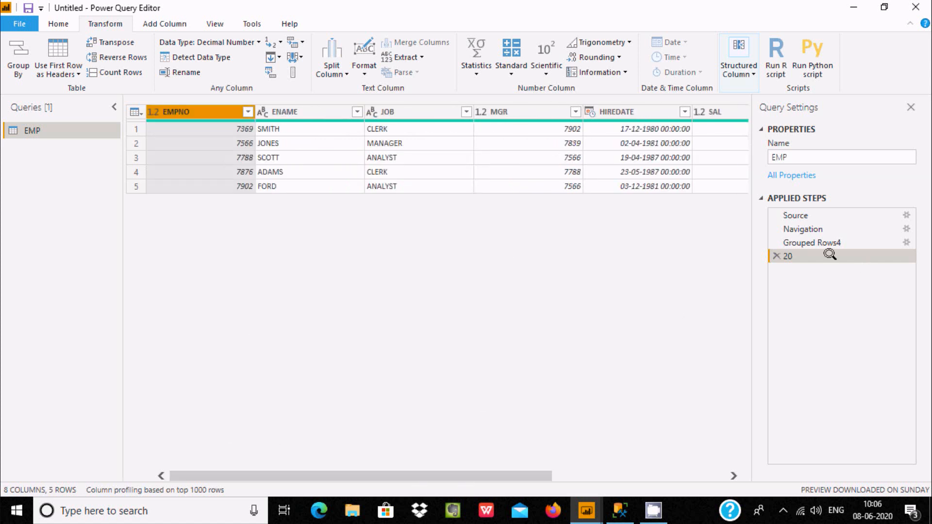
Go back to the All Rows grouping step, drill into the nested table of DEPTNO 30 and view its remaining columns
{"action": "left_click", "coordinate": [820, 242]}
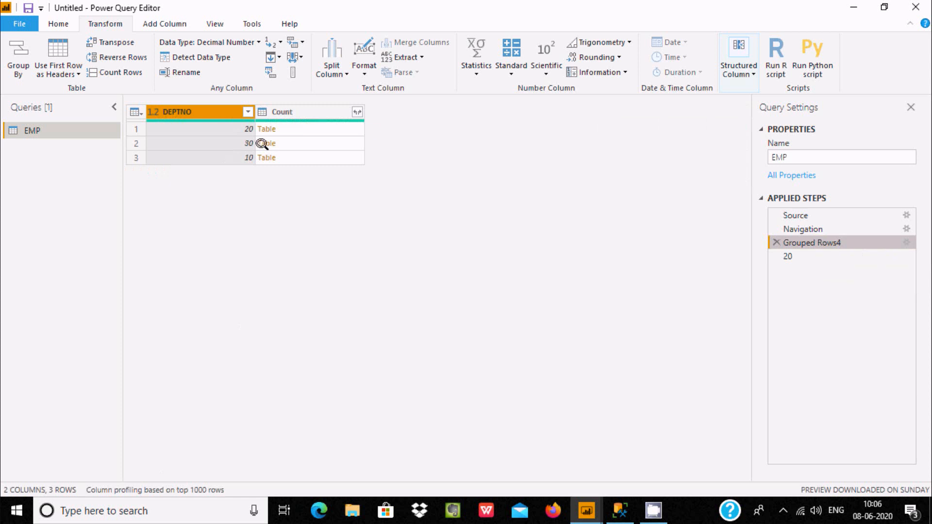
{"action": "left_click", "coordinate": [260, 142]}
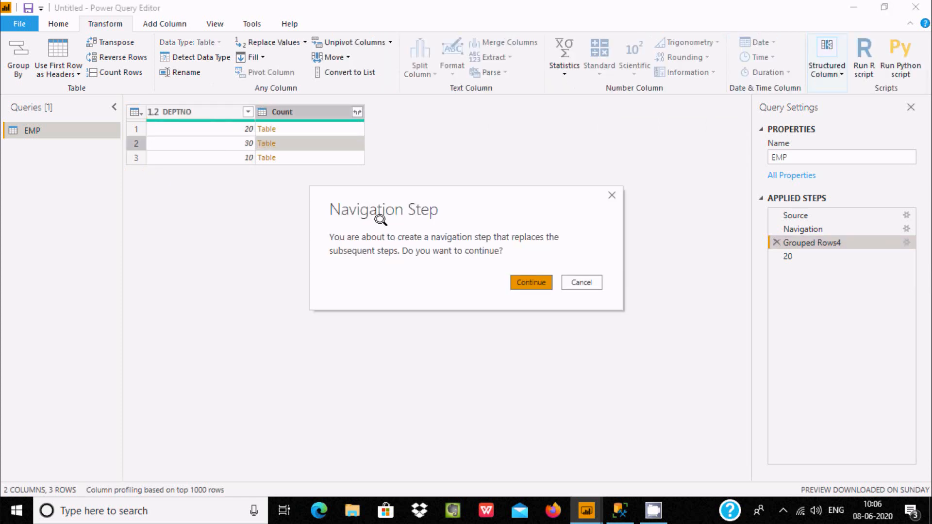
{"action": "left_click", "coordinate": [532, 282]}
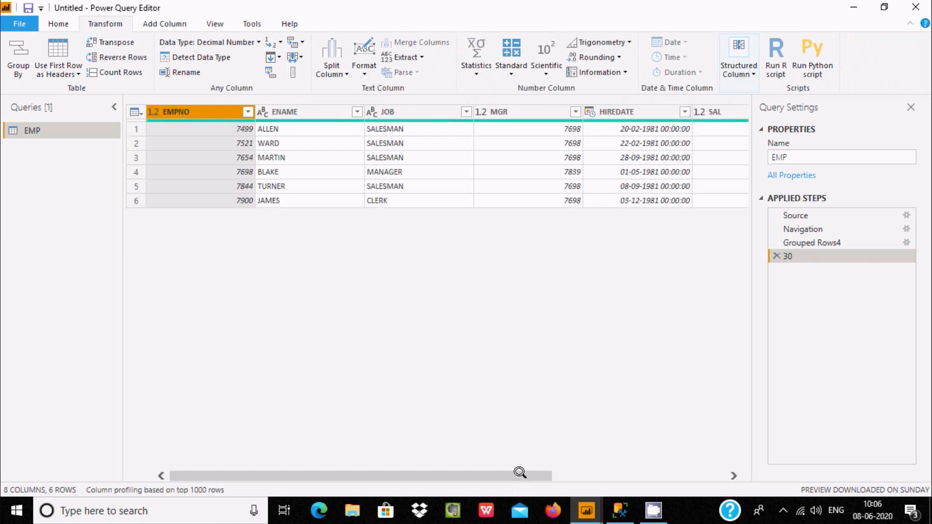
{"action": "left_click_drag", "start_coordinate": [520, 472], "coordinate": [776, 466]}
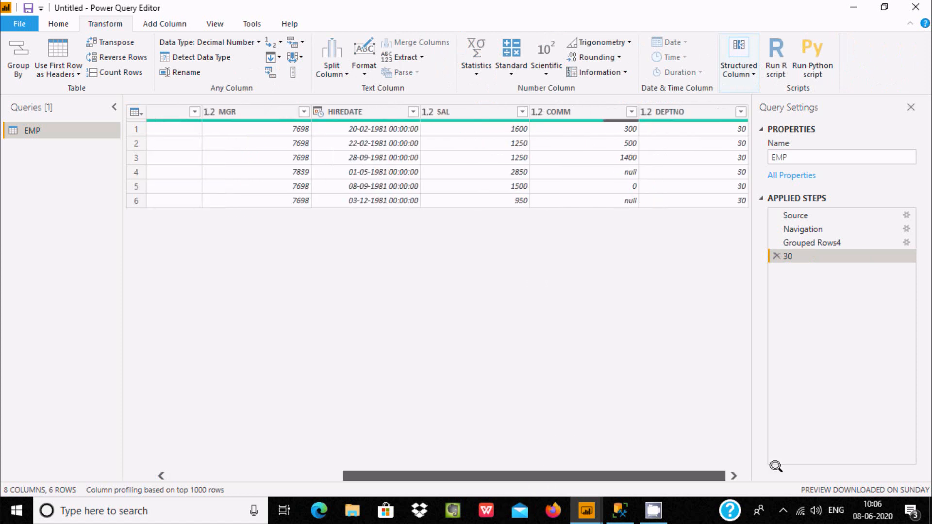
Insert a Group By step after Navigation, switch it to Advanced and add a second aggregation
{"action": "left_click", "coordinate": [813, 228]}
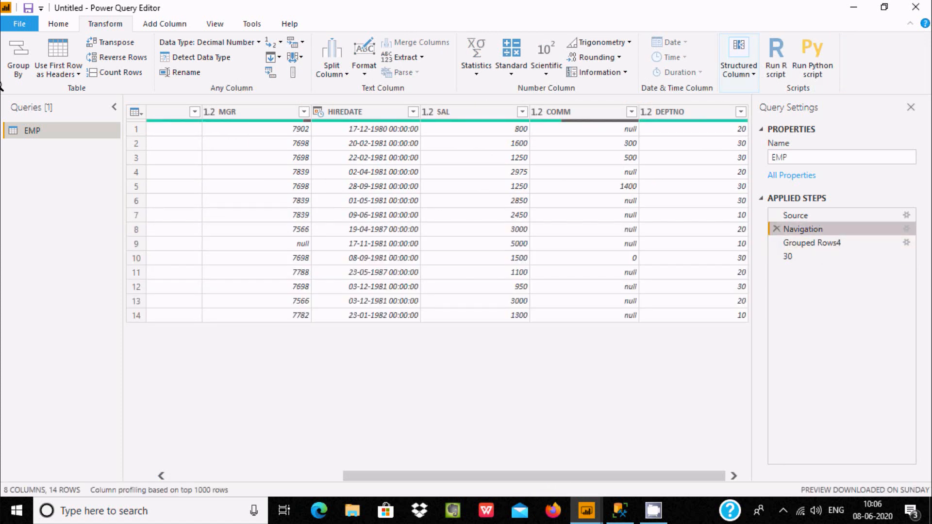
{"action": "left_click", "coordinate": [6, 64]}
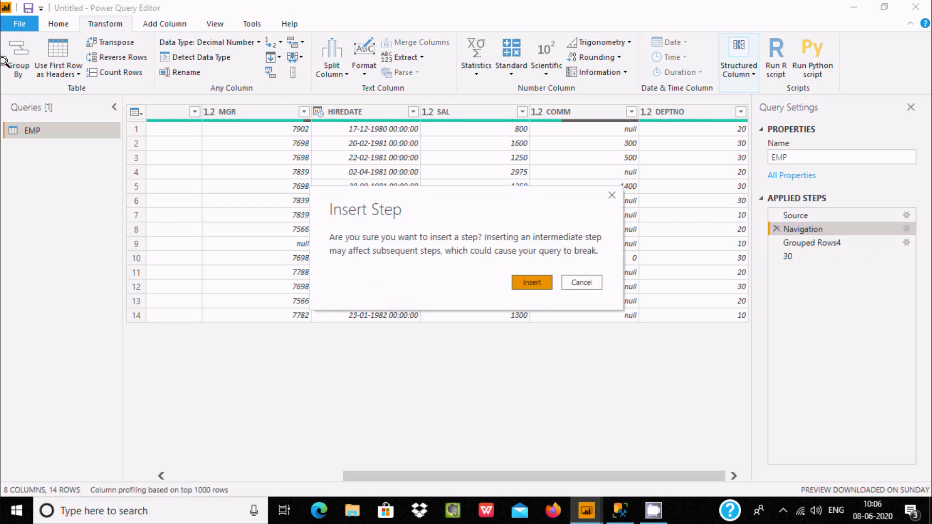
{"action": "left_click", "coordinate": [529, 279]}
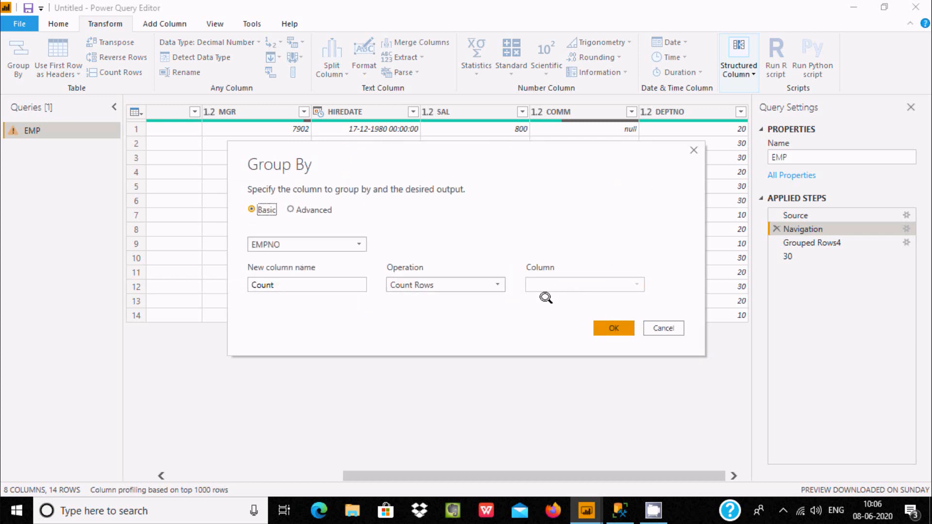
{"action": "left_click", "coordinate": [475, 284]}
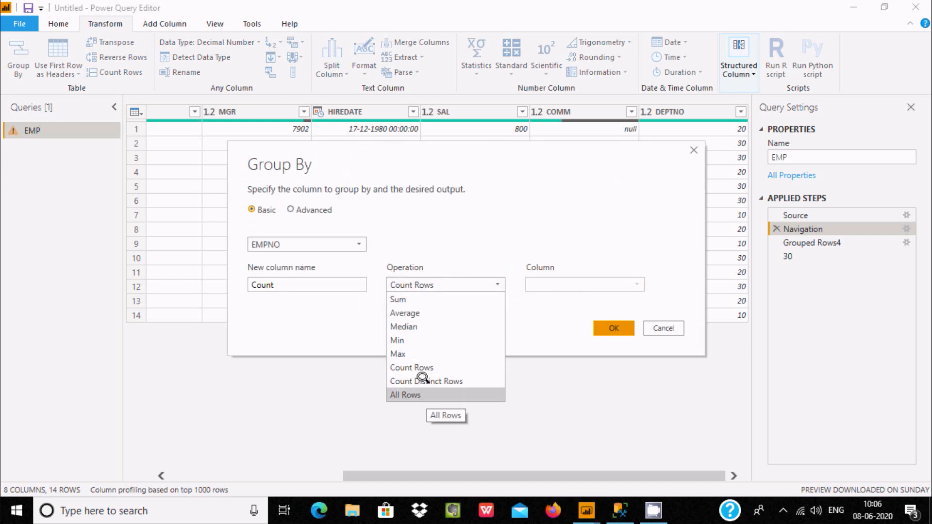
{"action": "left_click", "coordinate": [403, 211]}
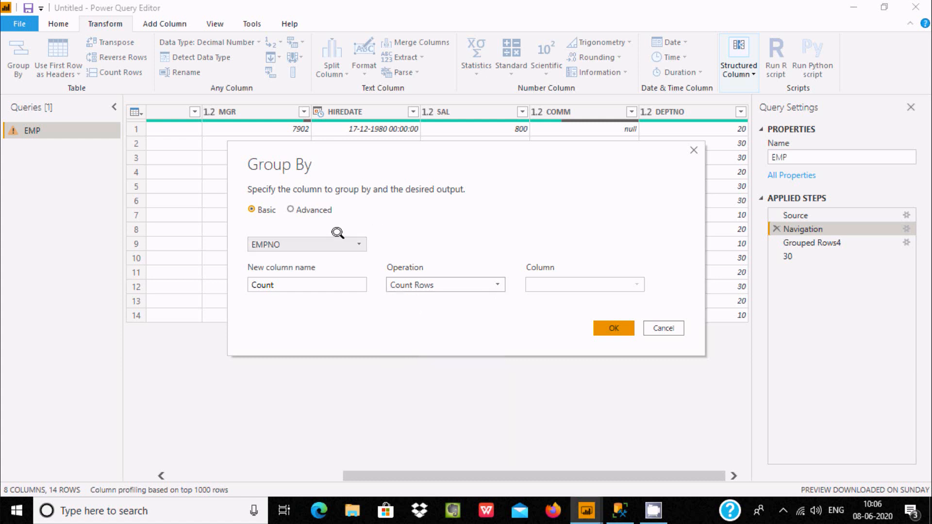
{"action": "left_click", "coordinate": [298, 209]}
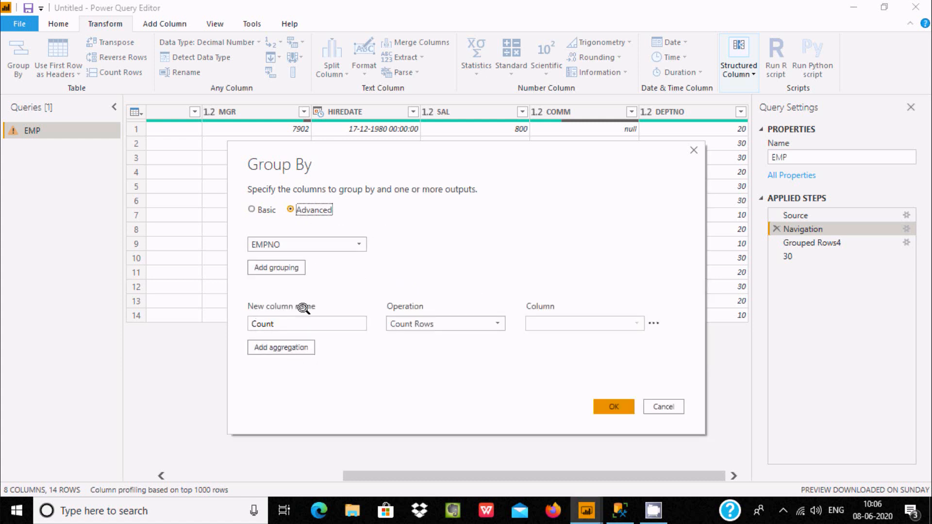
{"action": "left_click", "coordinate": [286, 348]}
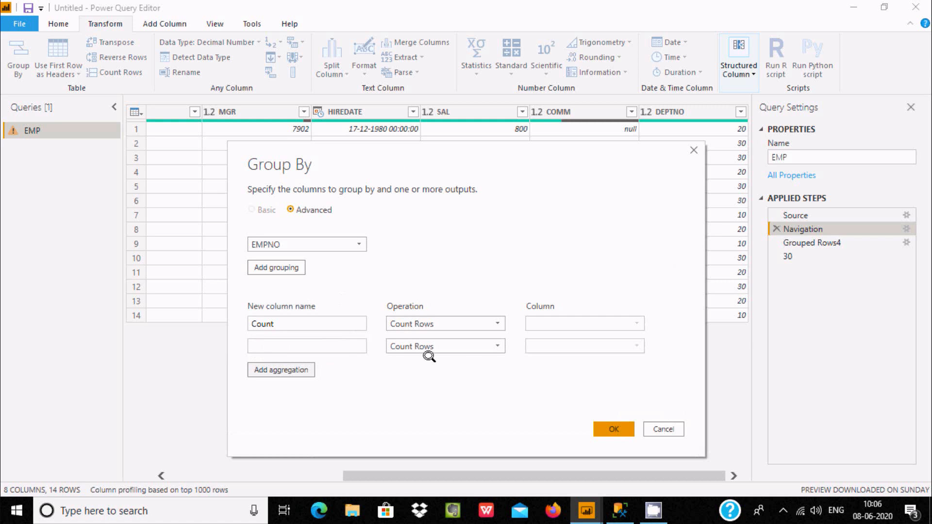
Set the first aggregation to Max of SAL and choose DEPTNO as the grouping column
{"action": "left_click", "coordinate": [437, 323]}
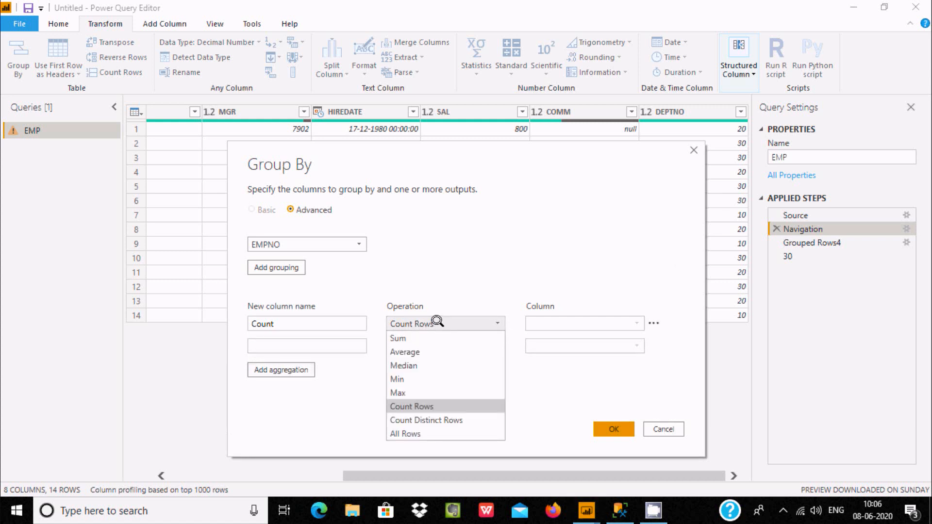
{"action": "left_click", "coordinate": [409, 393]}
{"action": "left_click", "coordinate": [426, 345]}
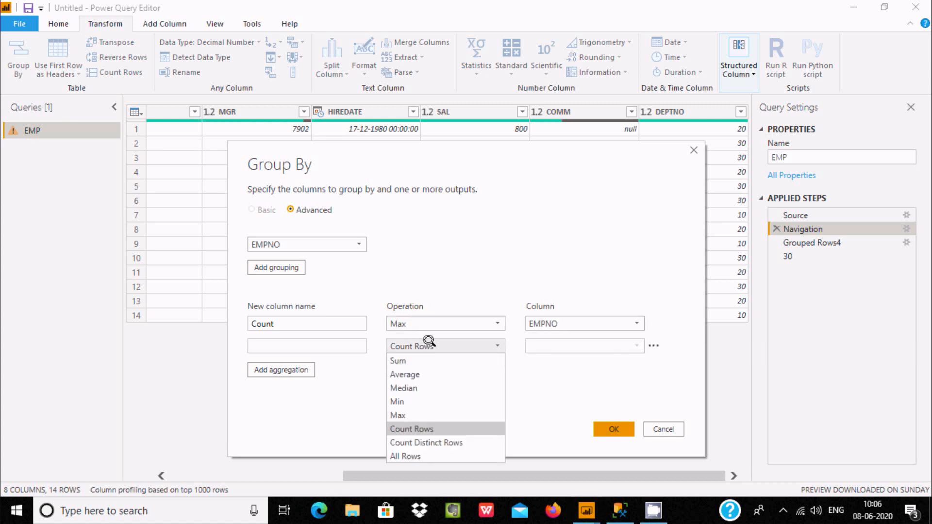
{"action": "left_click", "coordinate": [580, 324]}
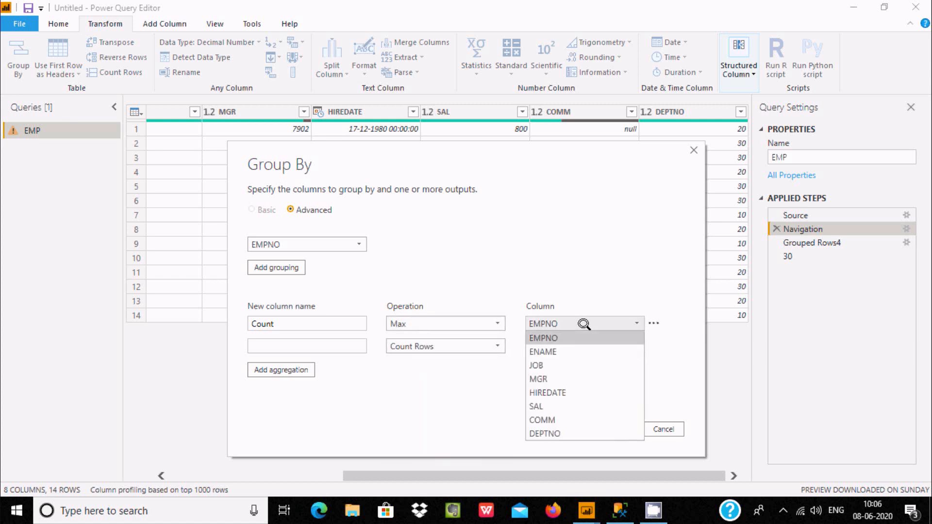
{"action": "left_click", "coordinate": [558, 406]}
{"action": "left_click", "coordinate": [306, 246]}
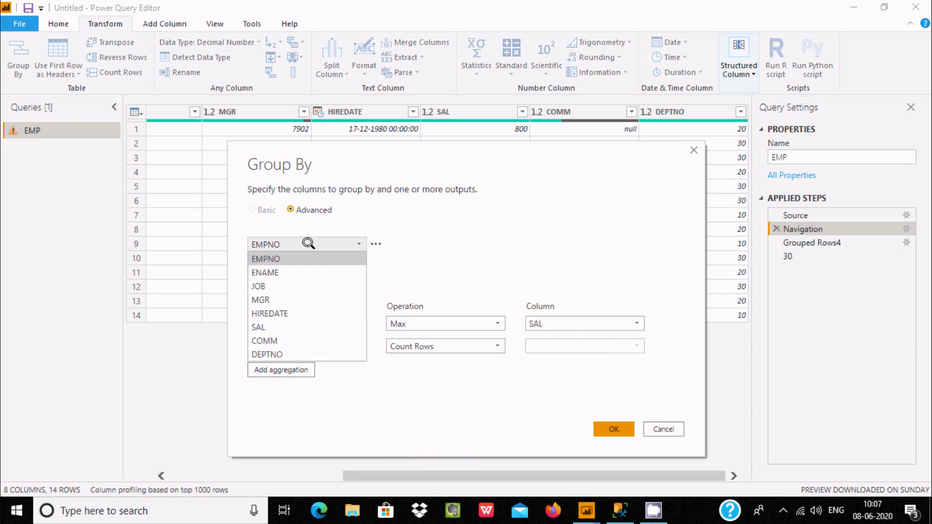
{"action": "left_click", "coordinate": [286, 352]}
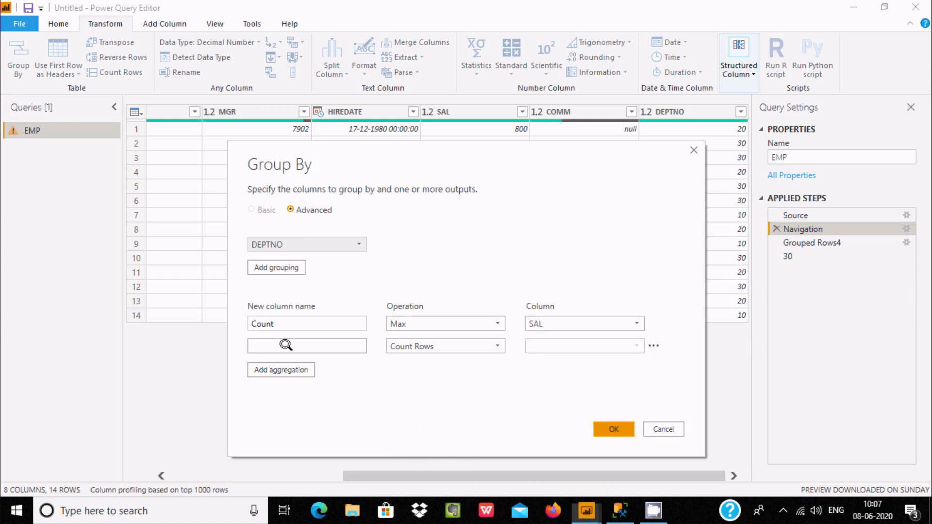
Keep Count Rows as the second aggregation, name the new columns Max_sal and cnt, and apply the grouping
{"action": "left_click", "coordinate": [442, 342]}
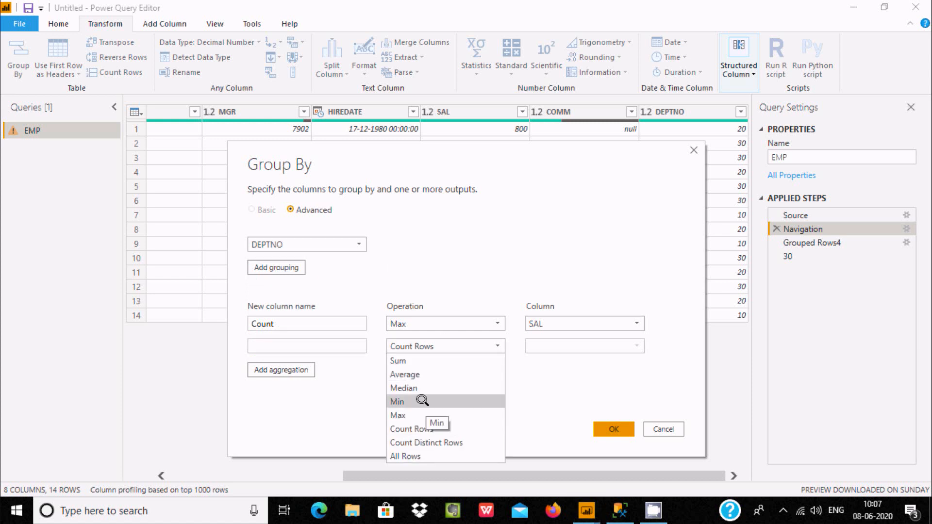
{"action": "left_click", "coordinate": [414, 427]}
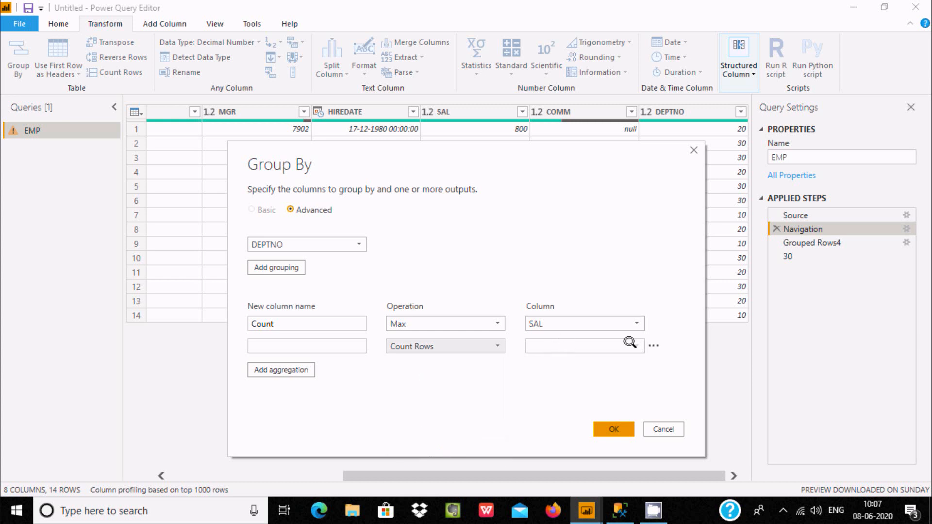
{"action": "left_click", "coordinate": [455, 341]}
{"action": "left_click", "coordinate": [454, 340]}
{"action": "left_click", "coordinate": [277, 343]}
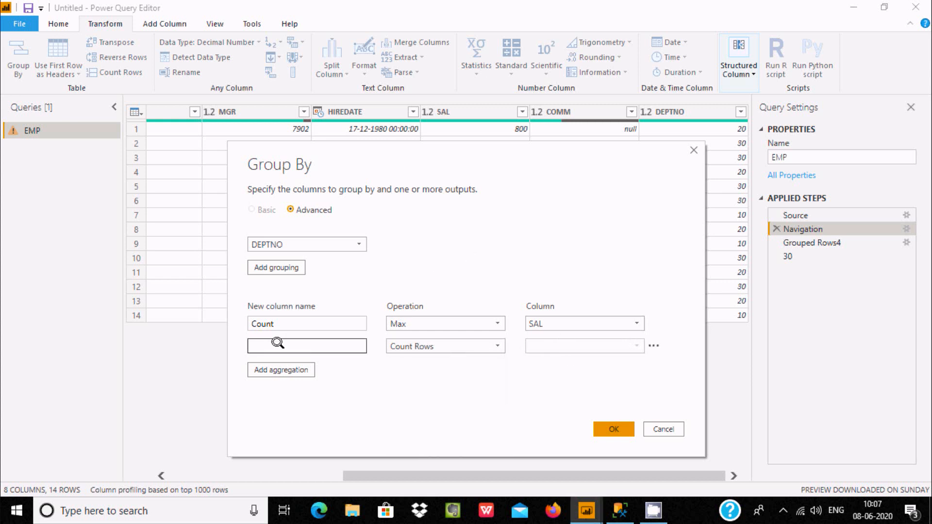
{"action": "left_click_drag", "start_coordinate": [280, 324], "coordinate": [175, 332]}
{"action": "type", "text": "Max_sal"}
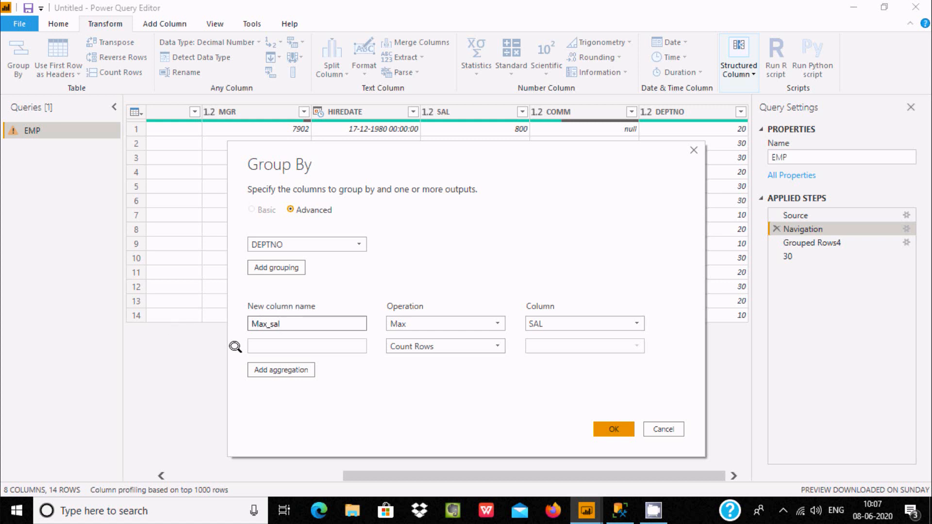
{"action": "left_click", "coordinate": [270, 346]}
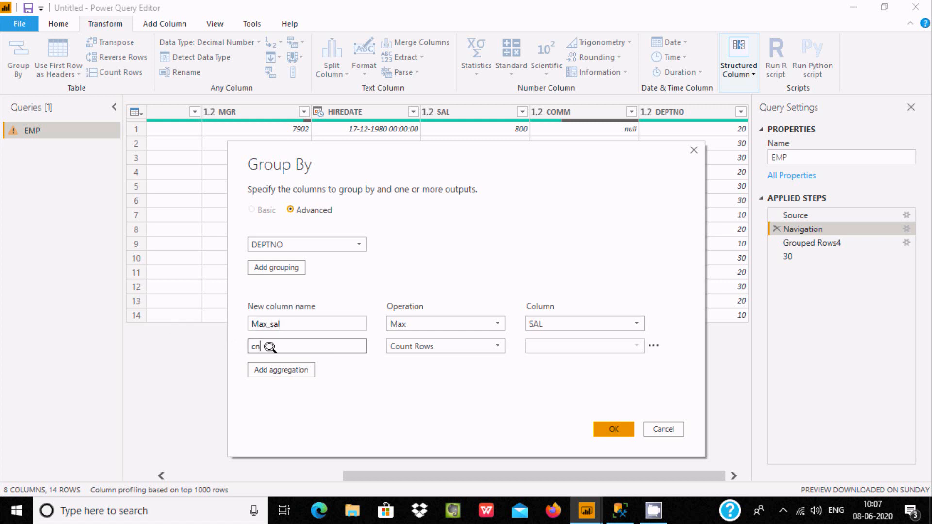
{"action": "left_click", "coordinate": [614, 429]}
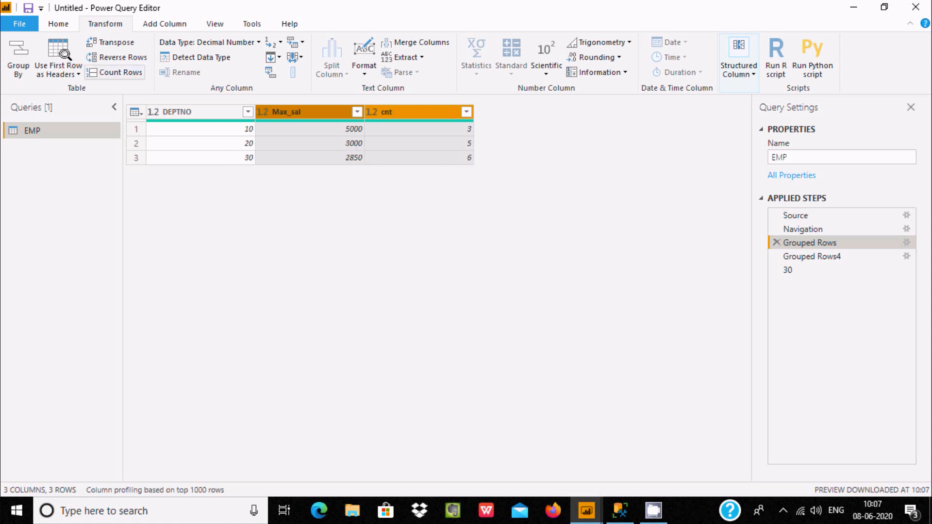
Insert another Group By step after the new grouping and review its grouping columns and available aggregation operations
{"action": "left_click", "coordinate": [11, 61]}
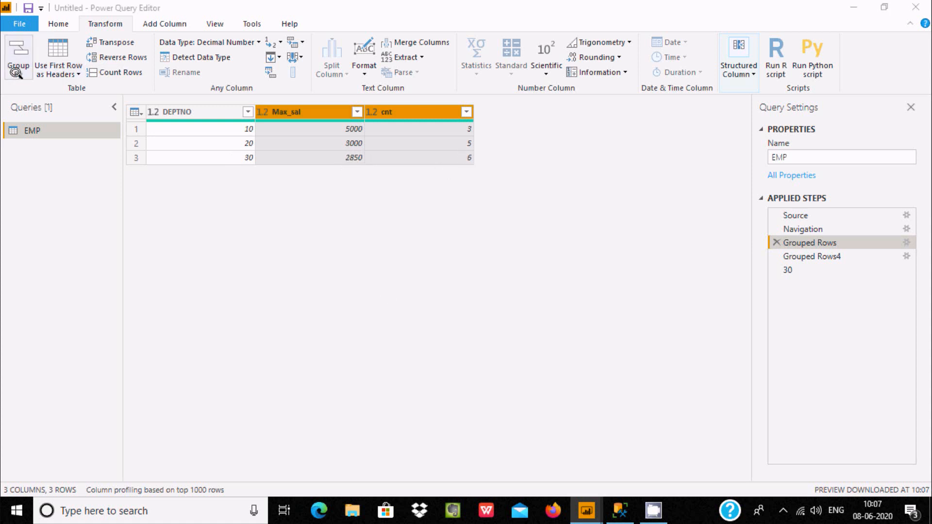
{"action": "left_click", "coordinate": [532, 283]}
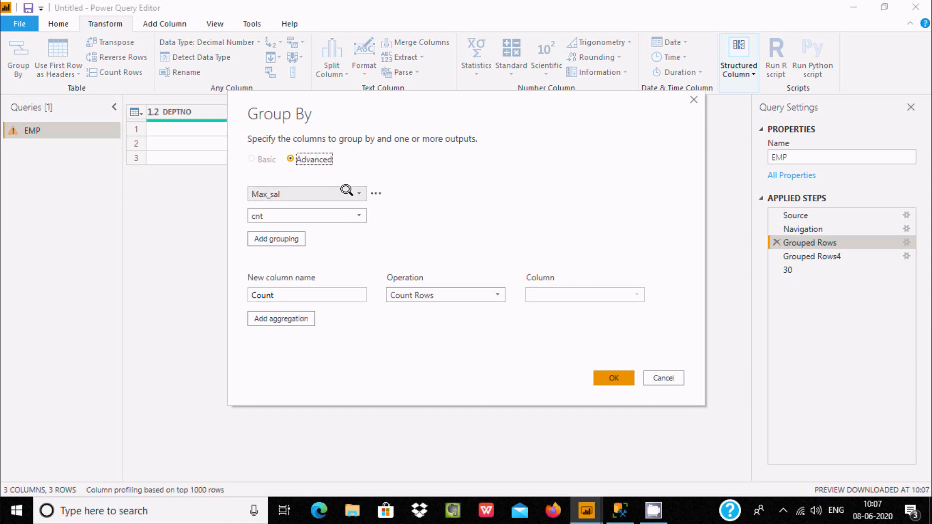
{"action": "left_click", "coordinate": [350, 194]}
{"action": "left_click", "coordinate": [476, 291]}
{"action": "left_click", "coordinate": [476, 292]}
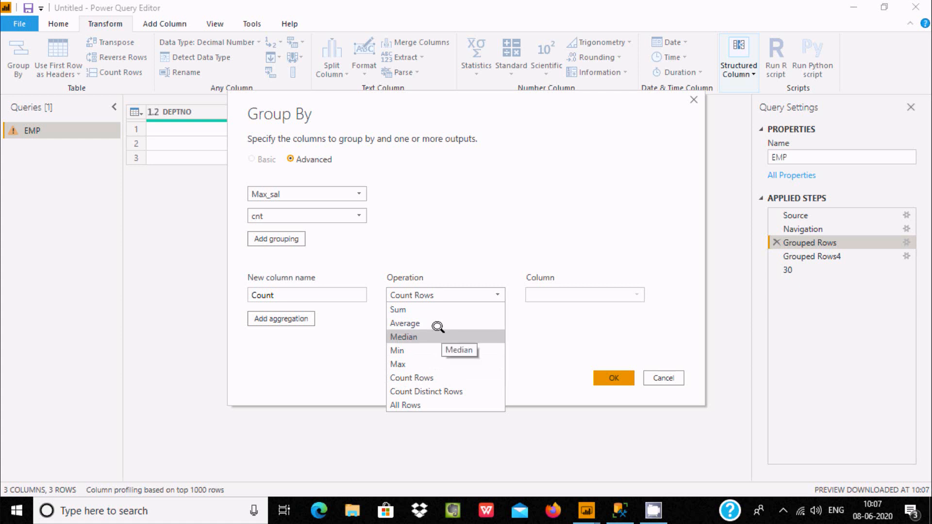
{"action": "left_click", "coordinate": [455, 212]}
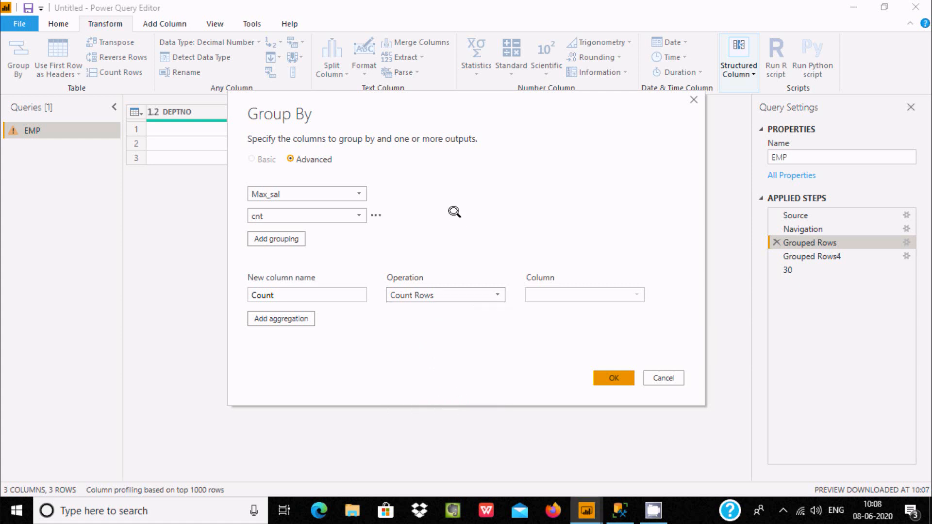